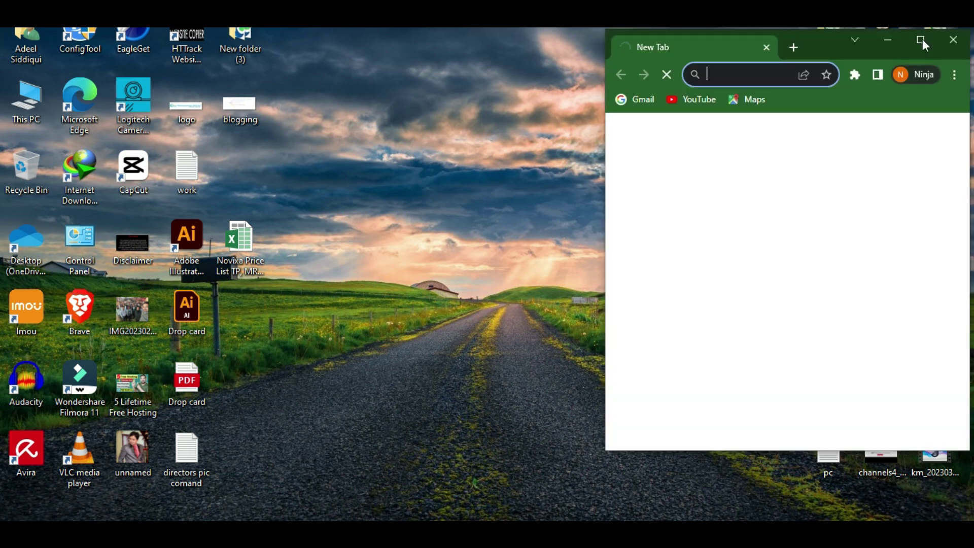
Step: Maximize the browser window and open Blogger from the list of Google apps
{"action": "left_click", "coordinate": [921, 41]}
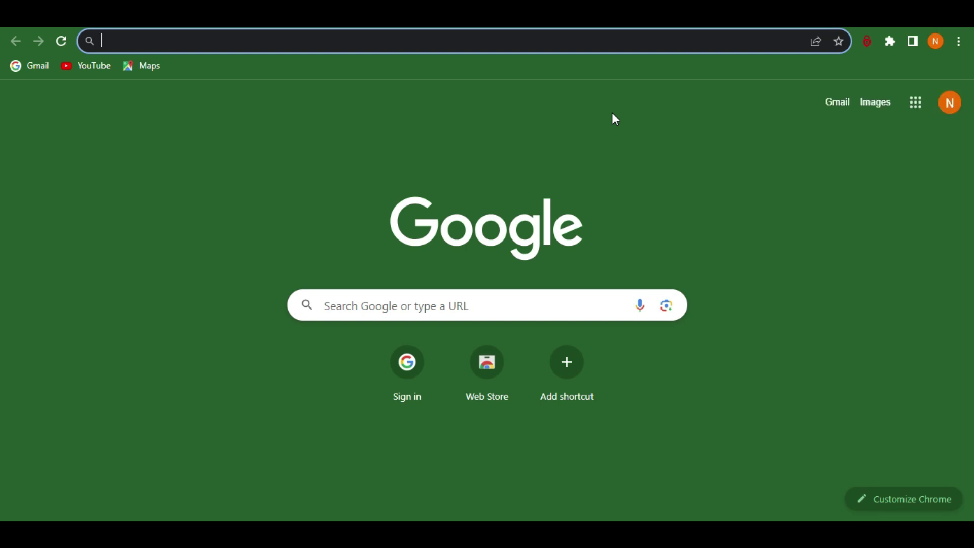
{"action": "left_click", "coordinate": [918, 110]}
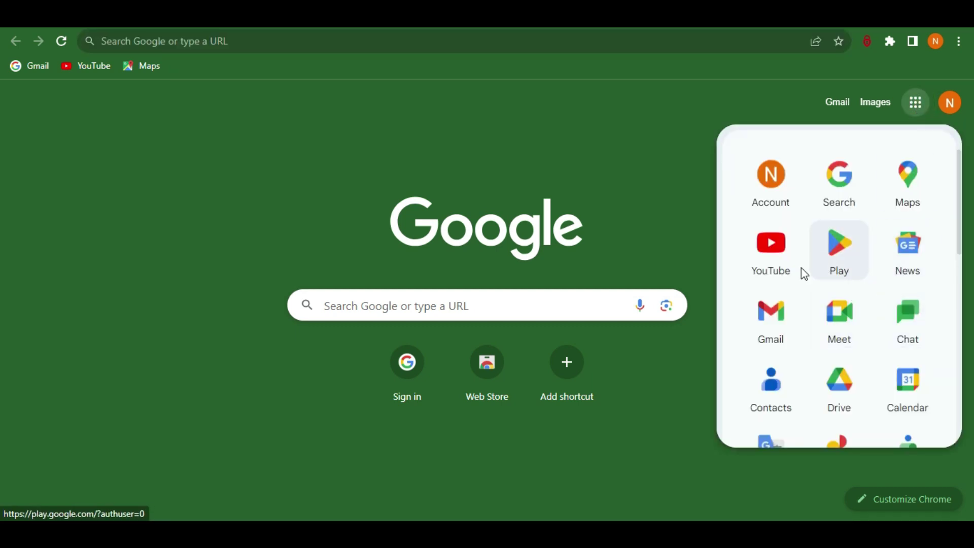
{"action": "left_click", "coordinate": [450, 309]}
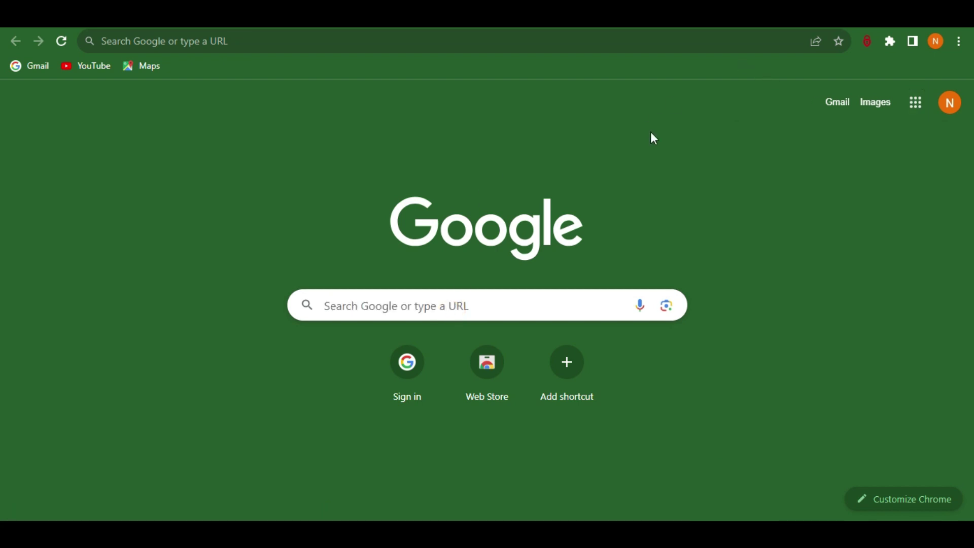
{"action": "left_click", "coordinate": [915, 106]}
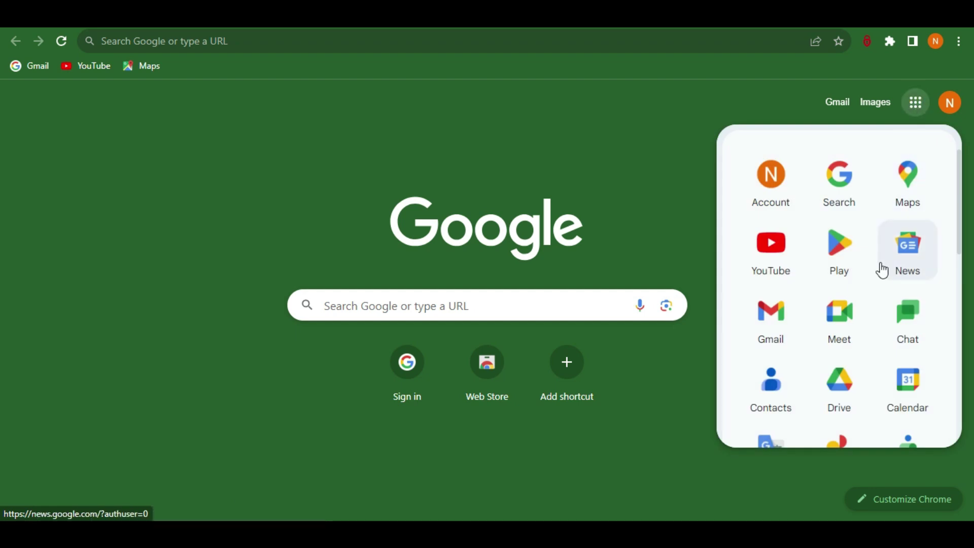
{"action": "scroll", "coordinate": [882, 271], "scroll_direction": "down", "scroll_amount": 7}
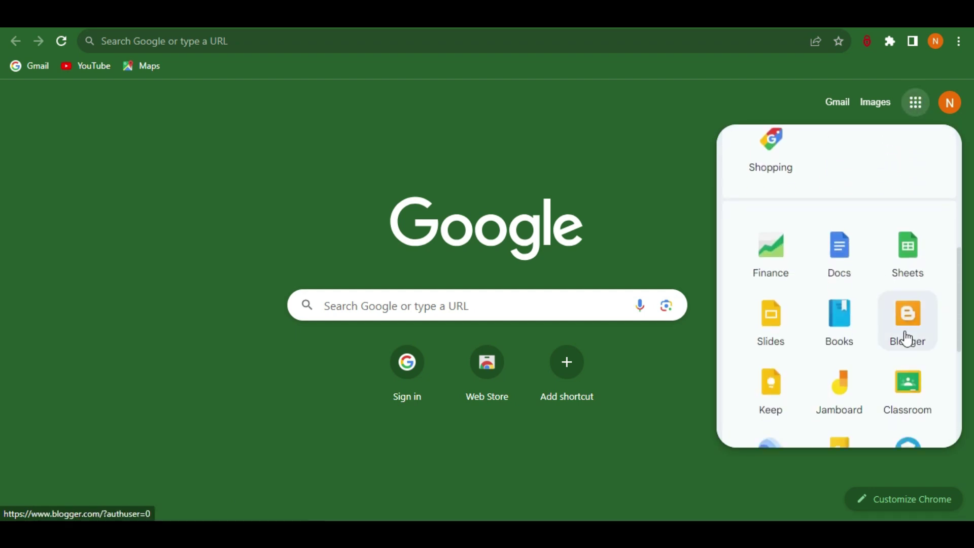
{"action": "left_click", "coordinate": [916, 321]}
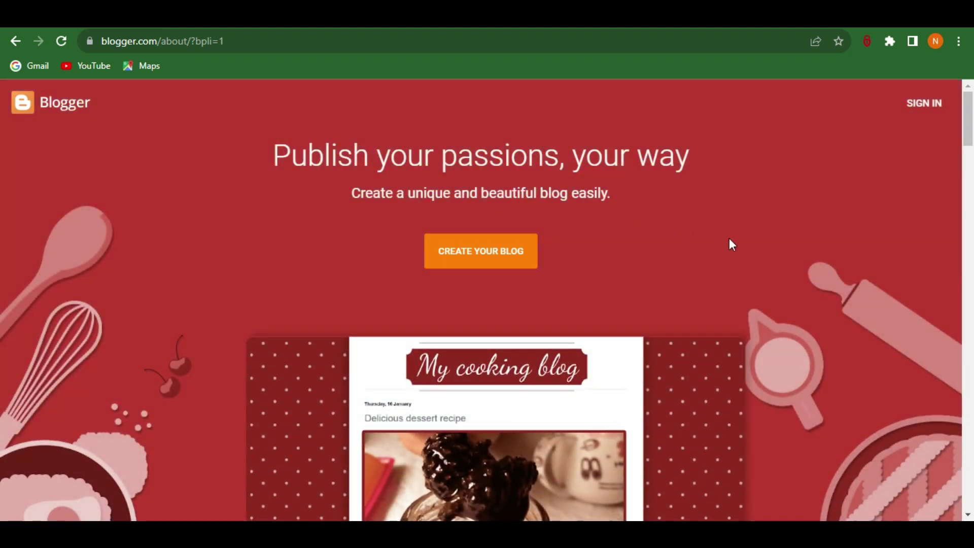
Step: Look through the Blogger landing page's sections on design, domains and audience analytics
{"action": "scroll", "coordinate": [581, 272], "scroll_direction": "down", "scroll_amount": 7}
{"action": "scroll", "coordinate": [581, 263], "scroll_direction": "down", "scroll_amount": 6}
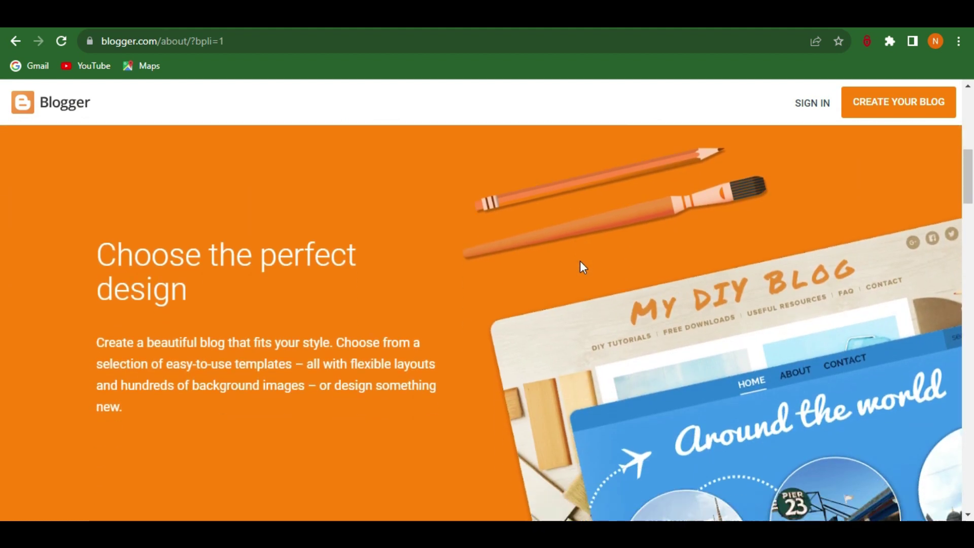
{"action": "scroll", "coordinate": [581, 263], "scroll_direction": "down", "scroll_amount": 9}
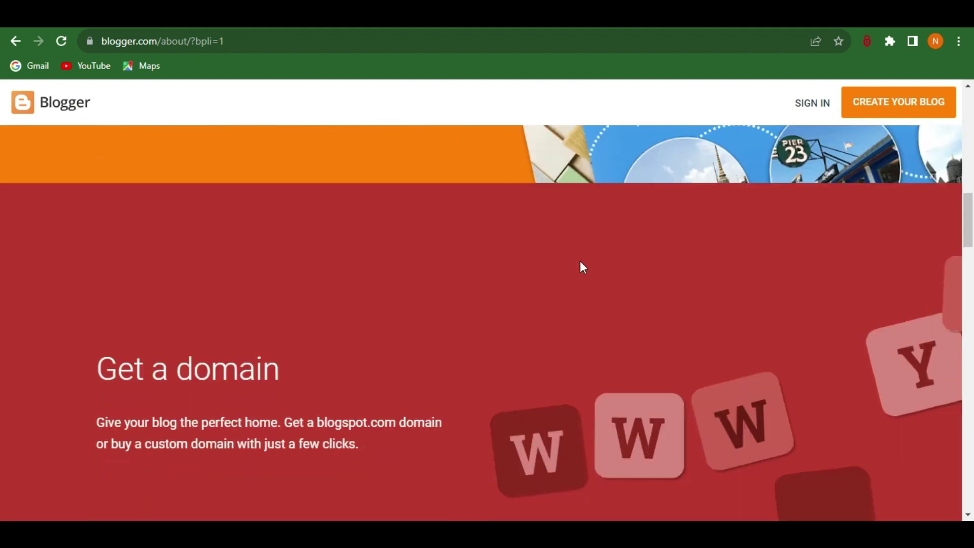
{"action": "scroll", "coordinate": [581, 263], "scroll_direction": "down", "scroll_amount": 5}
{"action": "scroll", "coordinate": [580, 264], "scroll_direction": "up", "scroll_amount": 2}
{"action": "scroll", "coordinate": [580, 263], "scroll_direction": "down", "scroll_amount": 8}
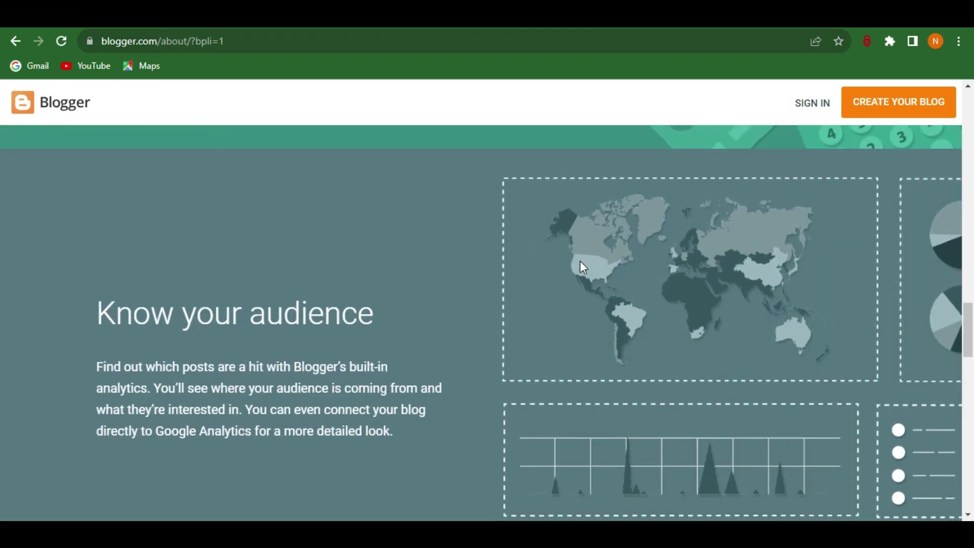
{"action": "scroll", "coordinate": [580, 260], "scroll_direction": "down", "scroll_amount": 4}
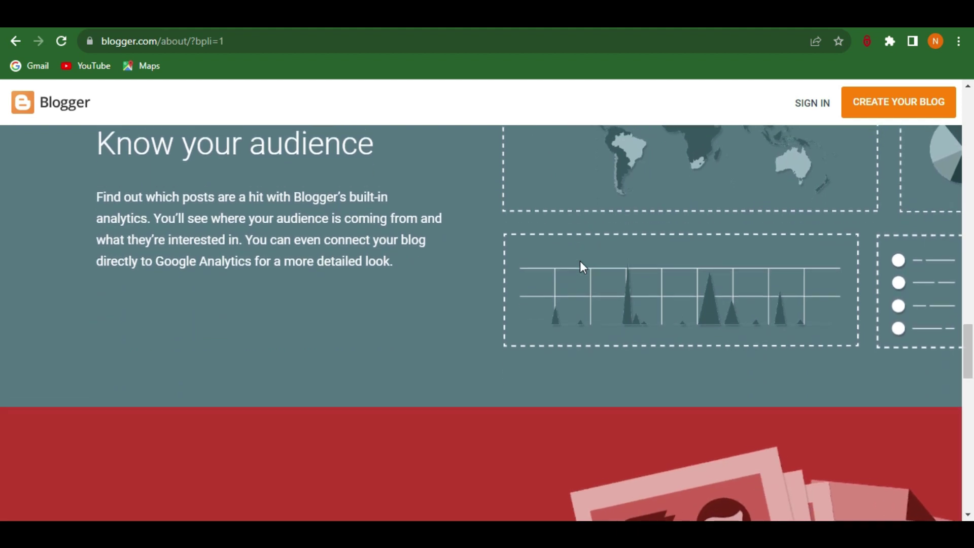
{"action": "scroll", "coordinate": [579, 260], "scroll_direction": "down", "scroll_amount": 8}
{"action": "scroll", "coordinate": [579, 260], "scroll_direction": "down", "scroll_amount": 4}
{"action": "scroll", "coordinate": [580, 260], "scroll_direction": "up", "scroll_amount": 20}
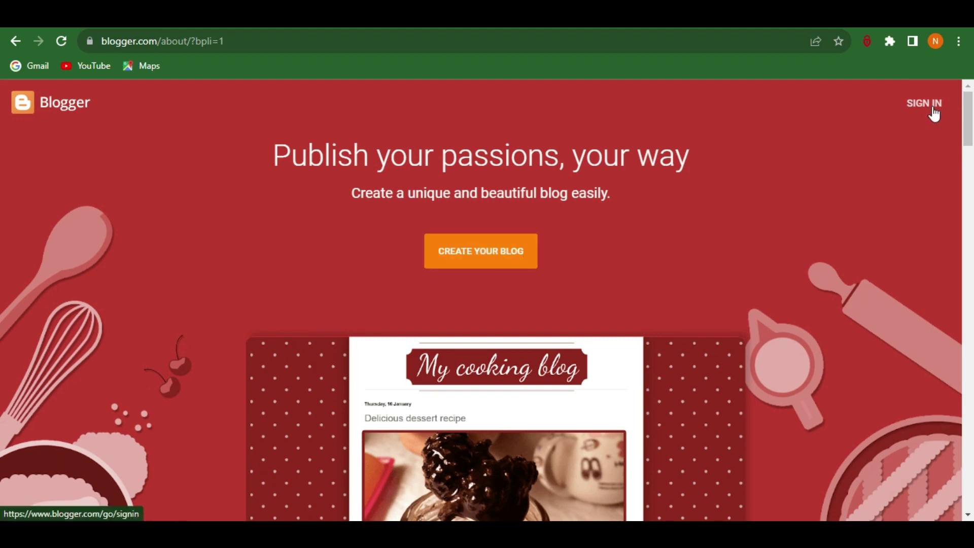
Step: Start creating a new blog and title it "Health For All", correcting the misspelled first word
{"action": "left_click", "coordinate": [475, 264]}
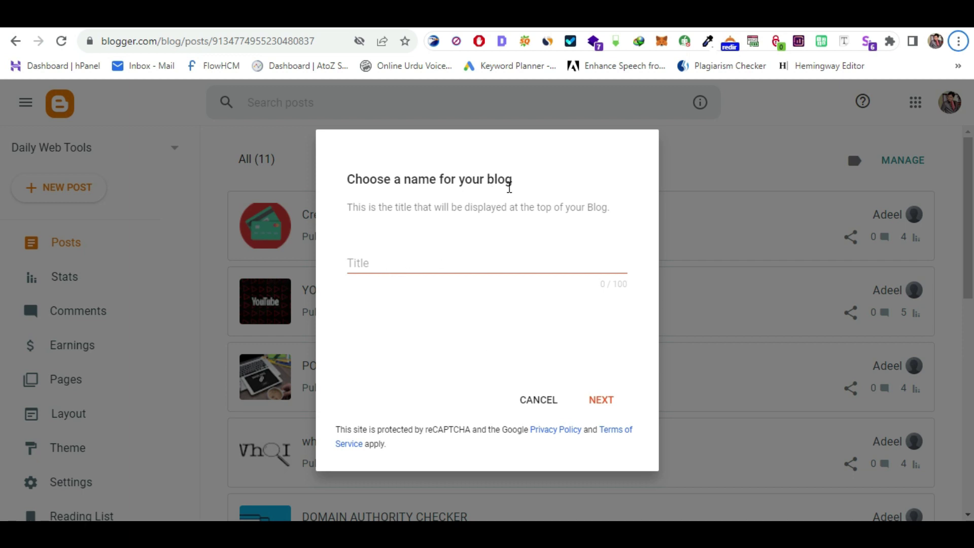
{"action": "left_click", "coordinate": [376, 261]}
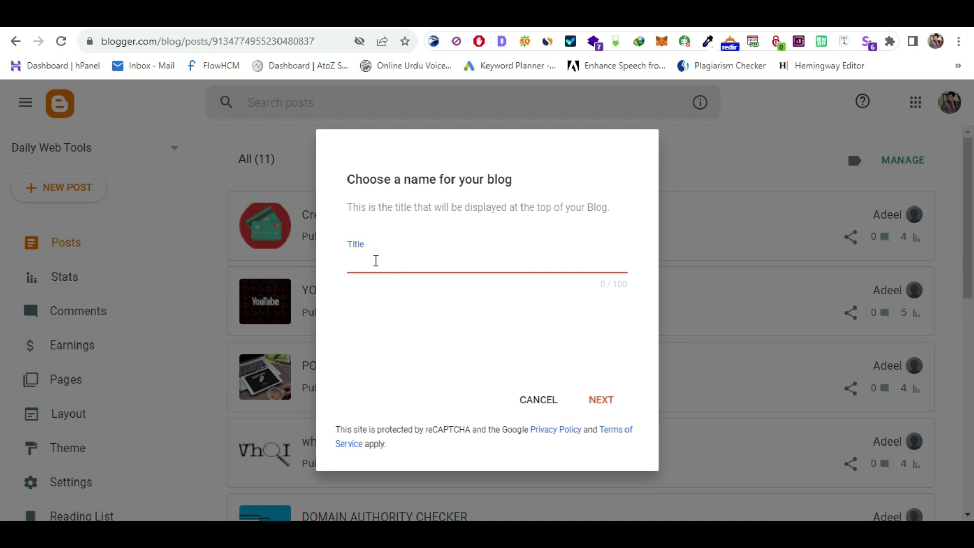
{"action": "type", "text": "HealthFor All"}
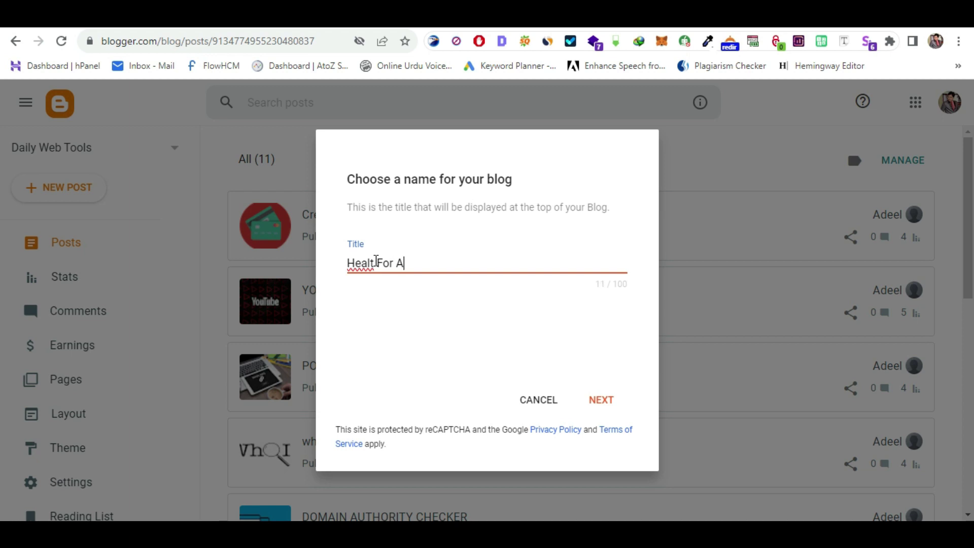
{"action": "right_click", "coordinate": [364, 262]}
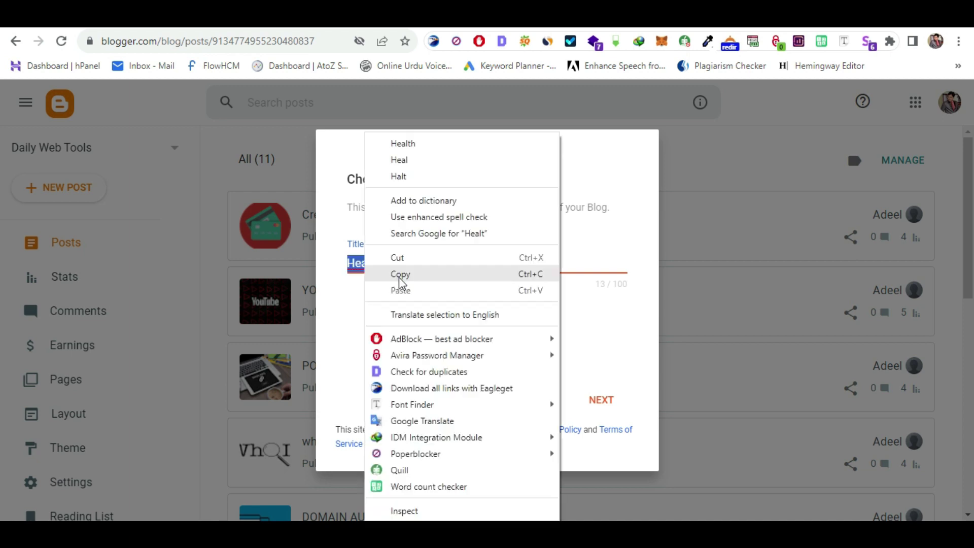
{"action": "left_click", "coordinate": [412, 140]}
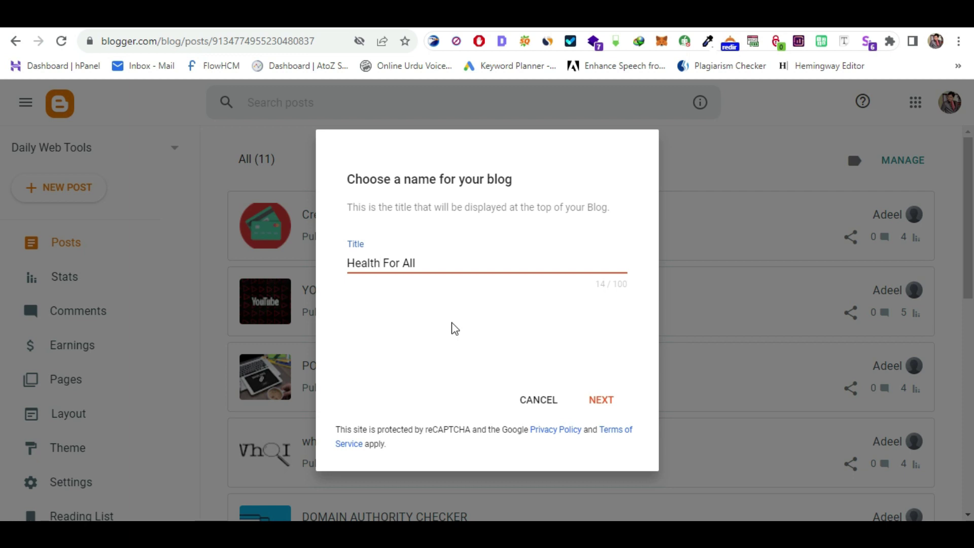
{"action": "left_click", "coordinate": [610, 402]}
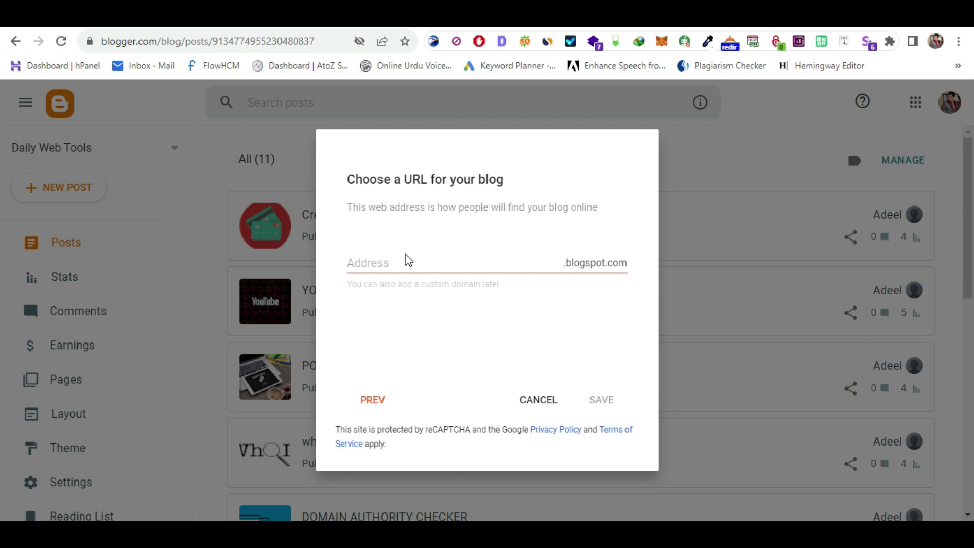
Step: Set the blog address to healthforallpak.blogspot.com after trying healthforall, and save the new blog
{"action": "left_click", "coordinate": [379, 265]}
{"action": "type", "text": "health"}
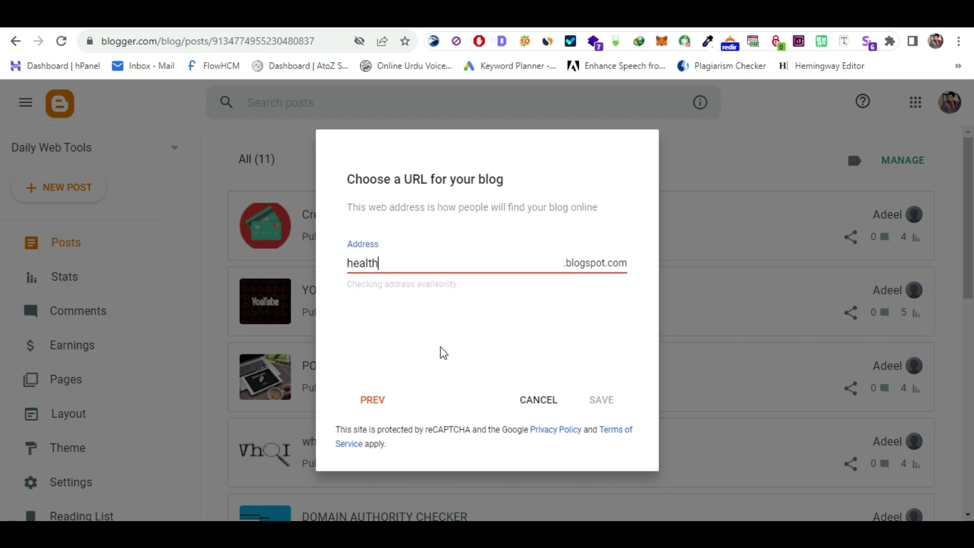
{"action": "type", "text": "forall"}
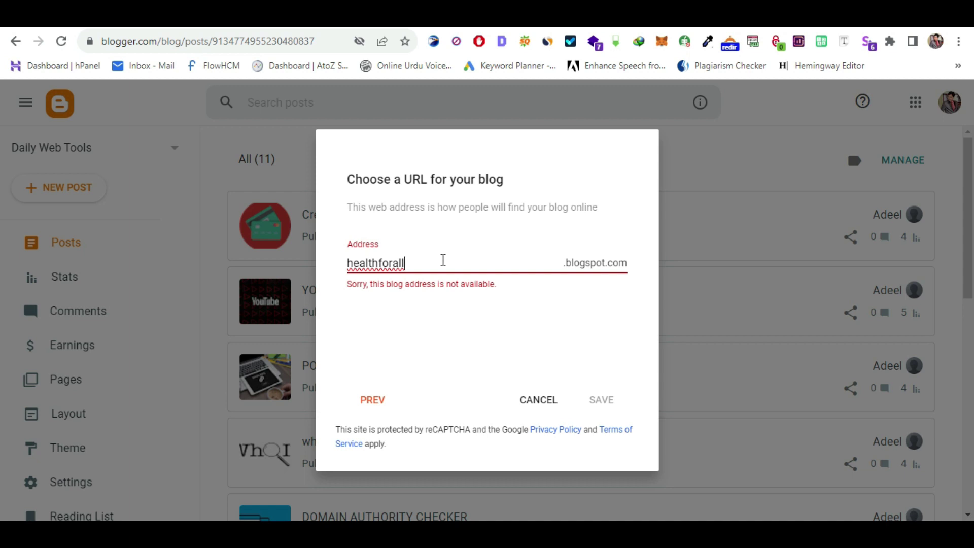
{"action": "type", "text": "l"}
{"action": "key", "text": "BackSpace"}
{"action": "type", "text": "pak"}
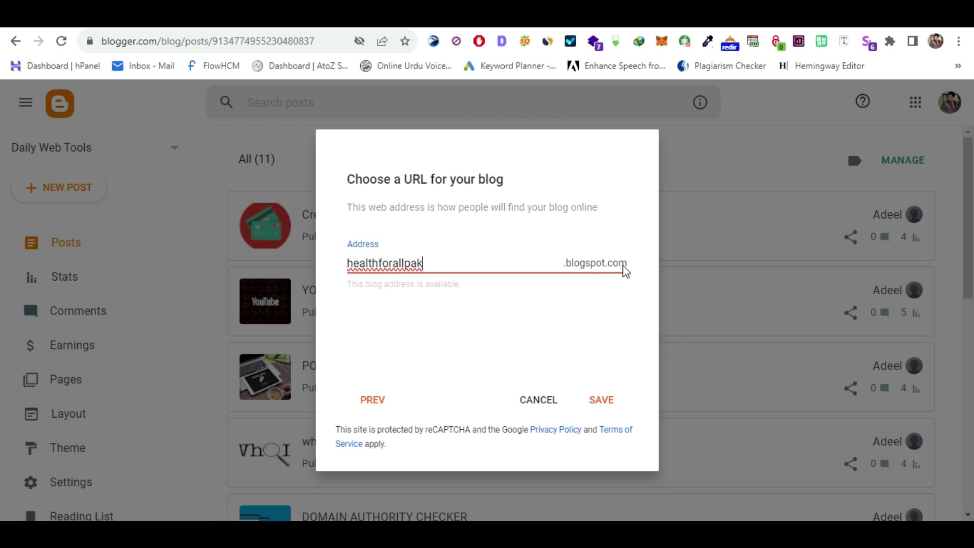
{"action": "left_click", "coordinate": [605, 402]}
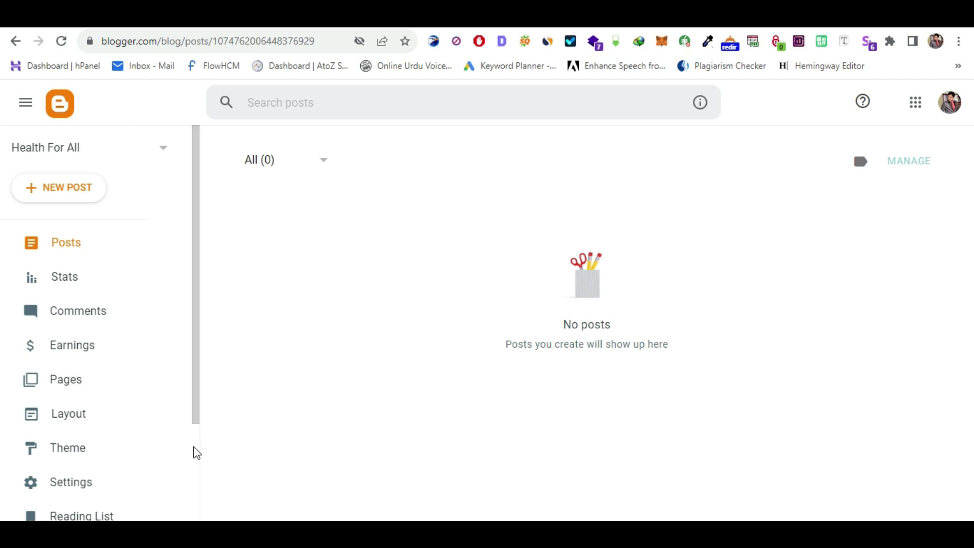
Step: View the live Health For All blog and return to its Blogger dashboard
{"action": "scroll", "coordinate": [195, 451], "scroll_direction": "down", "scroll_amount": 3}
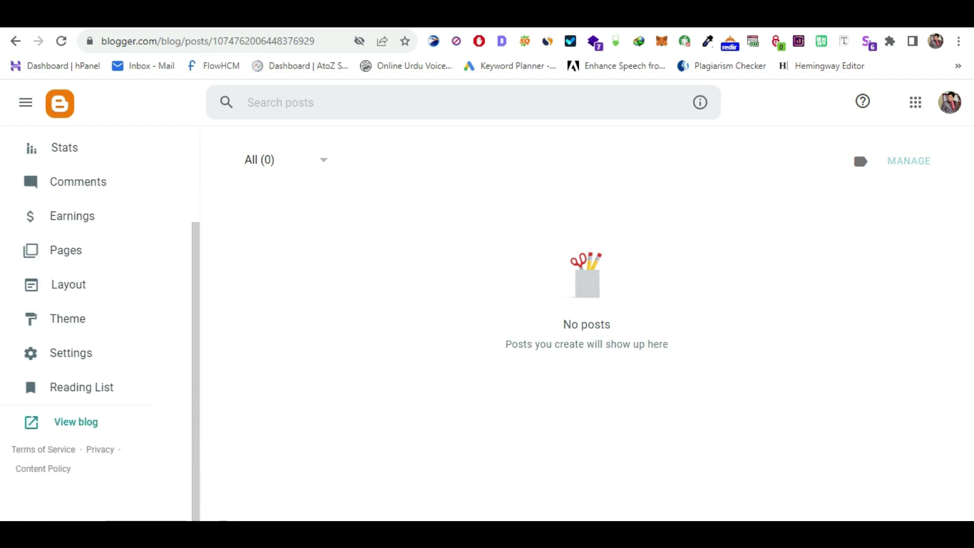
{"action": "left_click", "coordinate": [75, 428]}
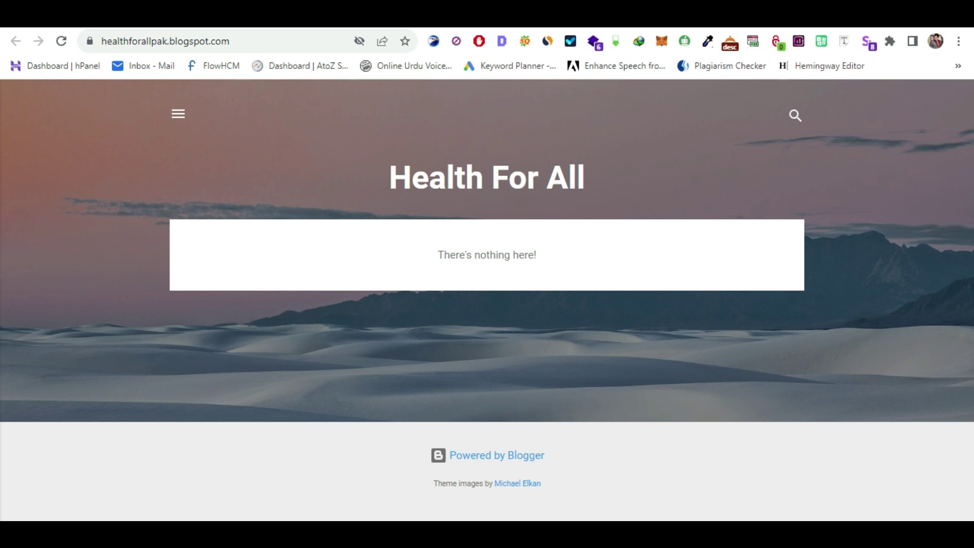
{"action": "left_click", "coordinate": [755, 15]}
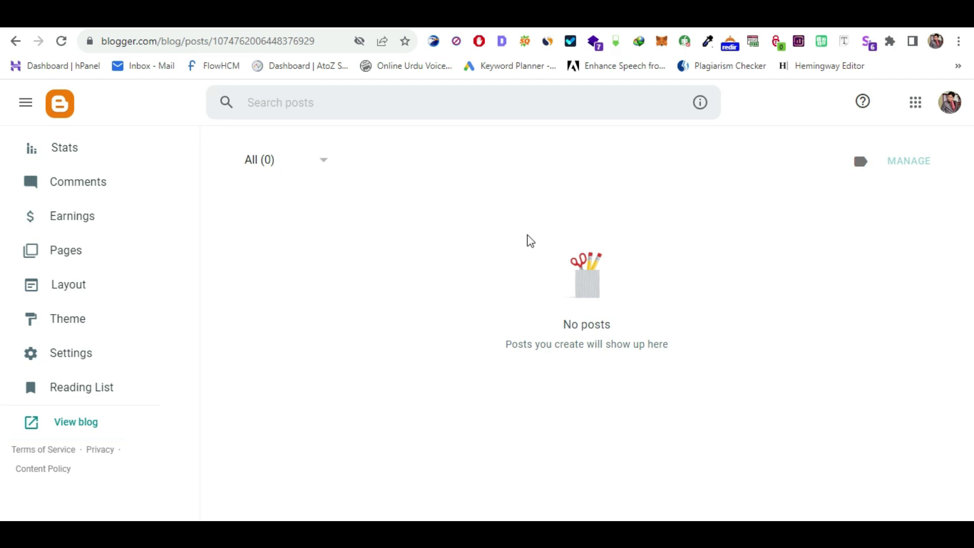
{"action": "left_click", "coordinate": [24, 106]}
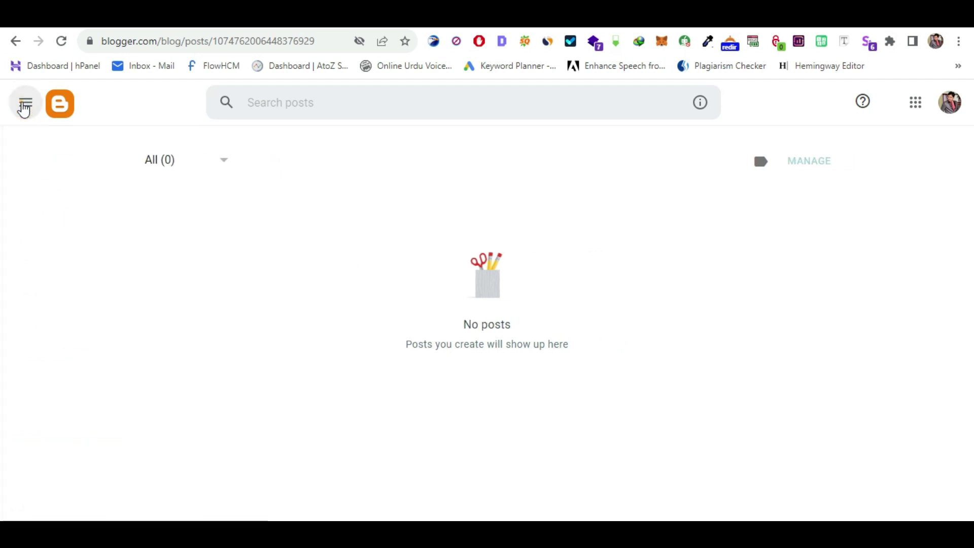
{"action": "left_click", "coordinate": [25, 106]}
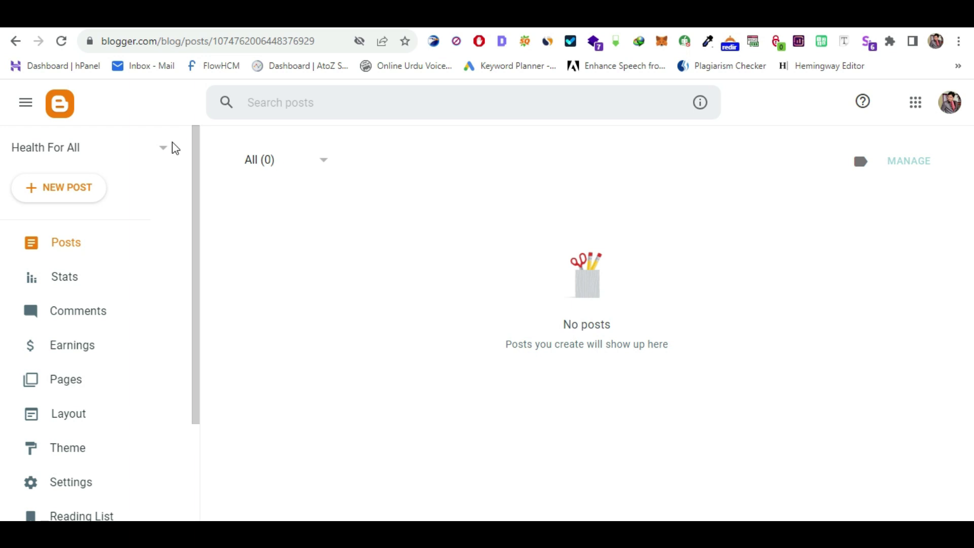
{"action": "left_click", "coordinate": [162, 150]}
{"action": "left_click", "coordinate": [163, 150]}
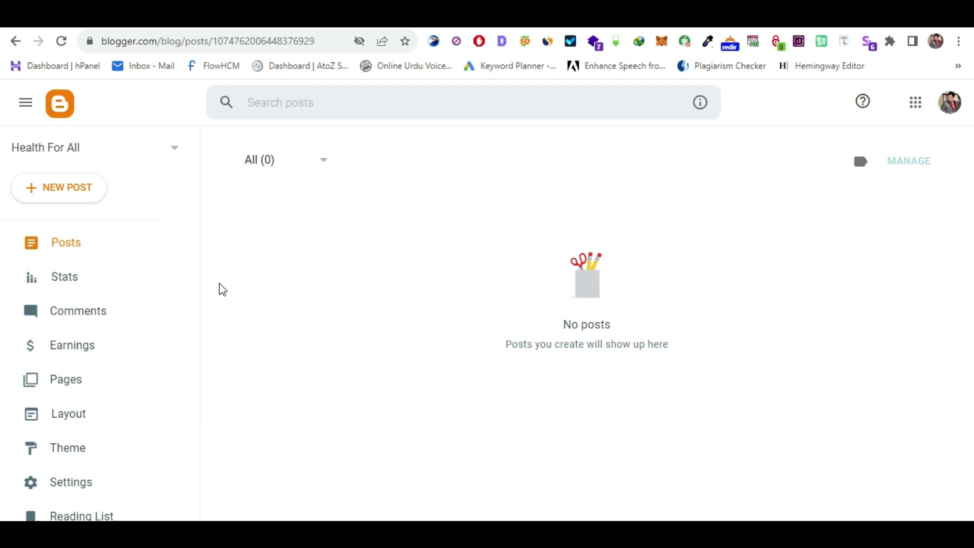
Step: Open the blog's Stats and examine the view, post and page statistics down to the pageview tracking link
{"action": "left_click", "coordinate": [60, 279]}
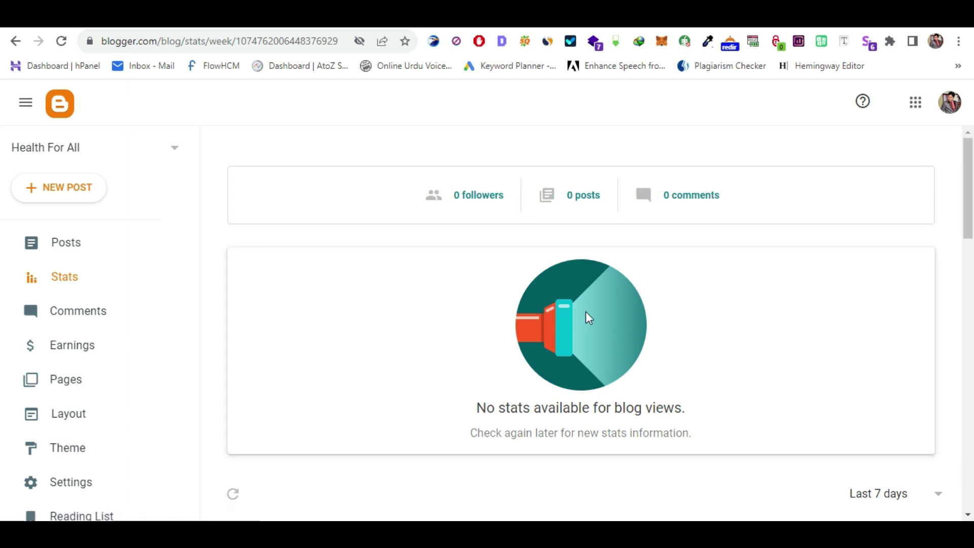
{"action": "scroll", "coordinate": [585, 311], "scroll_direction": "down", "scroll_amount": 5}
{"action": "scroll", "coordinate": [754, 408], "scroll_direction": "down", "scroll_amount": 9}
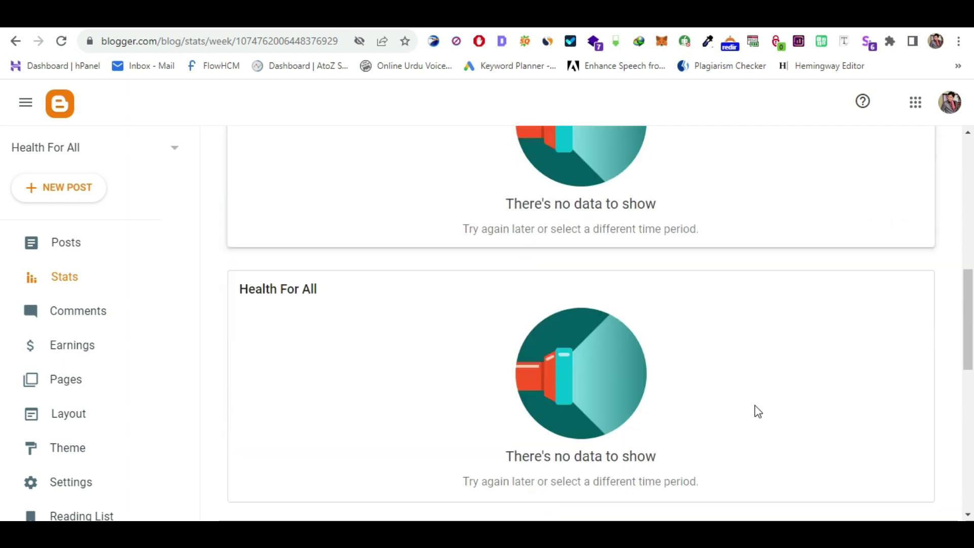
{"action": "scroll", "coordinate": [758, 411], "scroll_direction": "up", "scroll_amount": 4}
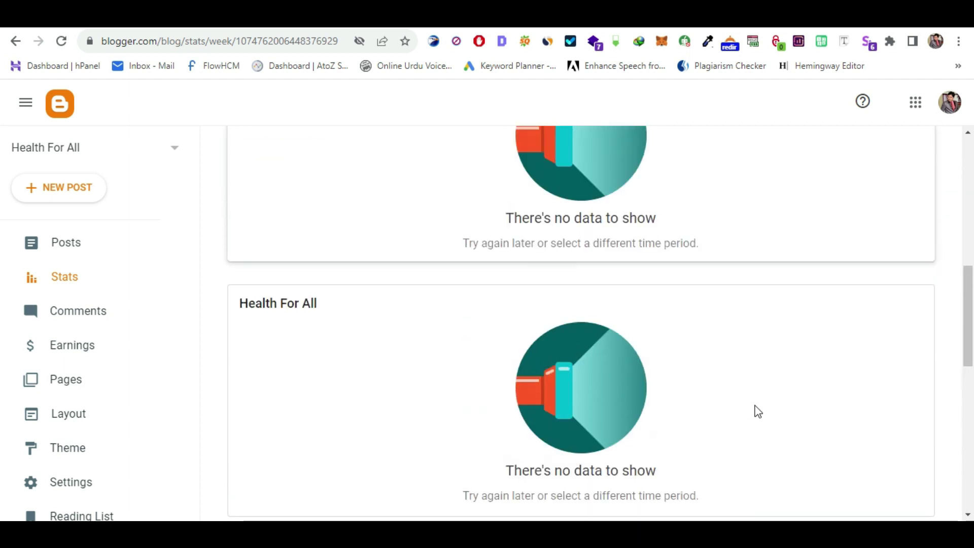
{"action": "scroll", "coordinate": [758, 410], "scroll_direction": "down", "scroll_amount": 4}
{"action": "scroll", "coordinate": [757, 411], "scroll_direction": "down", "scroll_amount": 7}
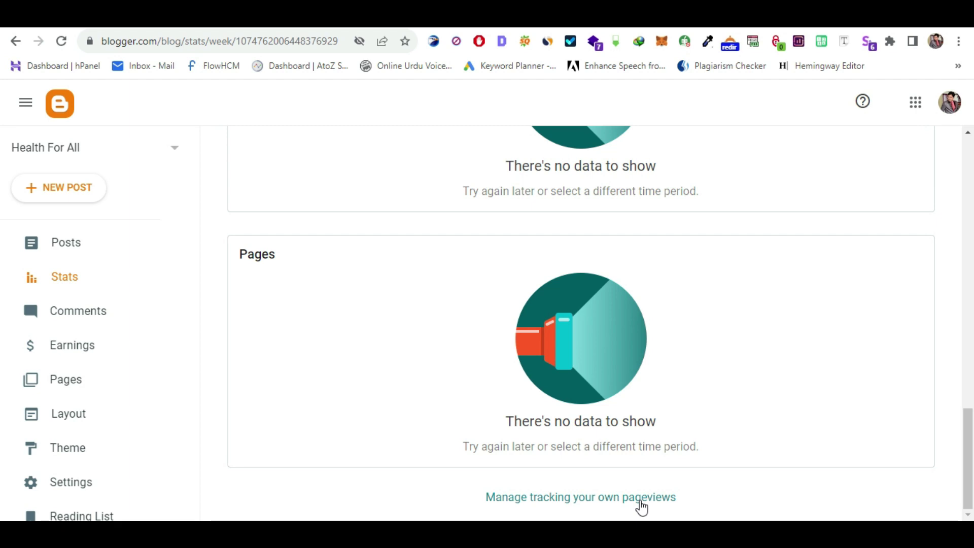
Step: Review the blog's Comments, Earnings and Pages sections and the remaining dashboard entries
{"action": "left_click", "coordinate": [69, 320]}
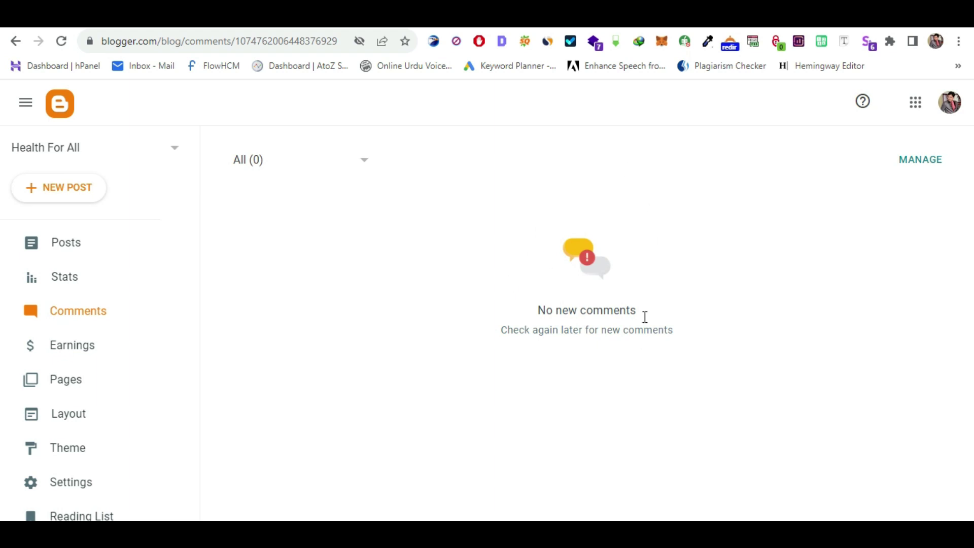
{"action": "left_click", "coordinate": [71, 353]}
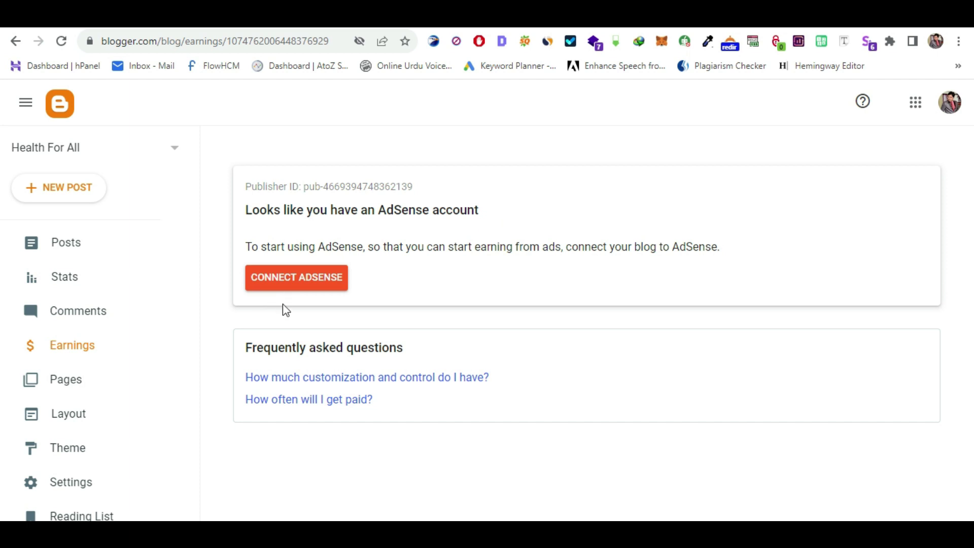
{"action": "left_click", "coordinate": [38, 387]}
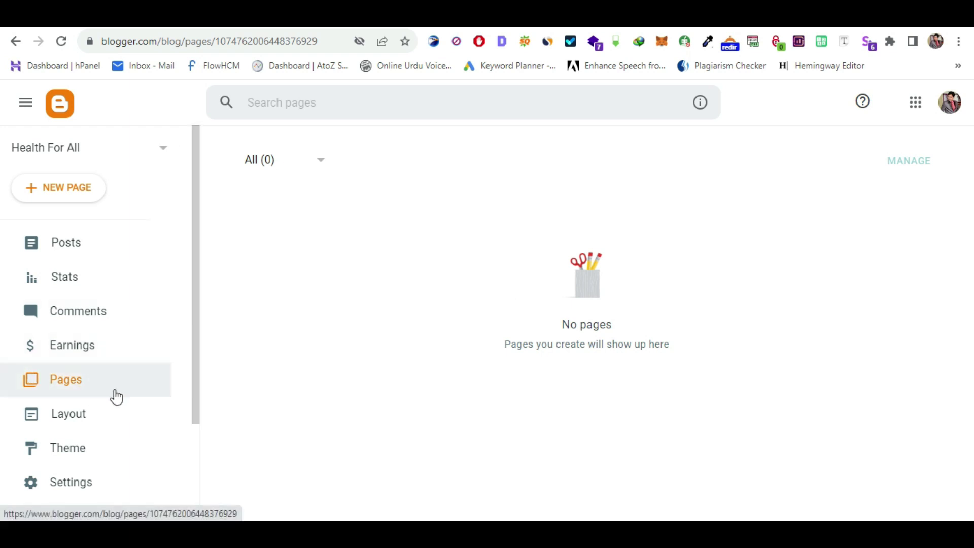
{"action": "left_click_drag", "start_coordinate": [201, 391], "coordinate": [203, 492]}
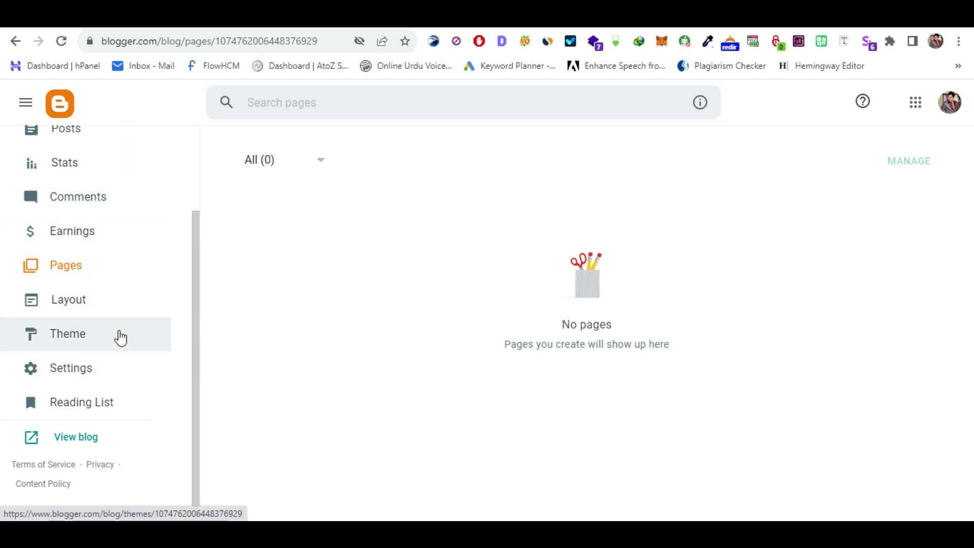
Step: Open the blog's Layout and examine its gadget sections from the sidebar, search and header down to the footer
{"action": "left_click", "coordinate": [63, 306]}
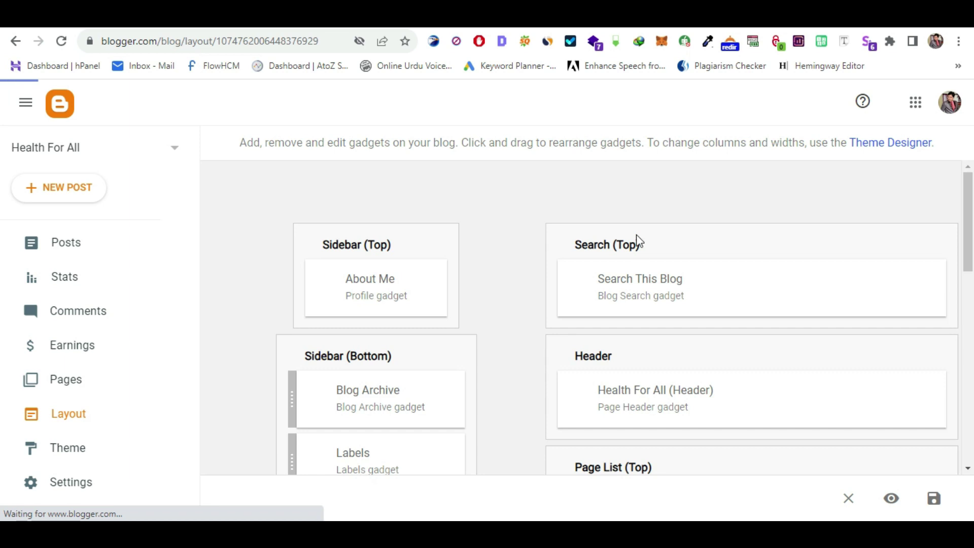
{"action": "scroll", "coordinate": [970, 225], "scroll_direction": "down", "scroll_amount": 2}
{"action": "scroll", "coordinate": [970, 224], "scroll_direction": "up", "scroll_amount": 2}
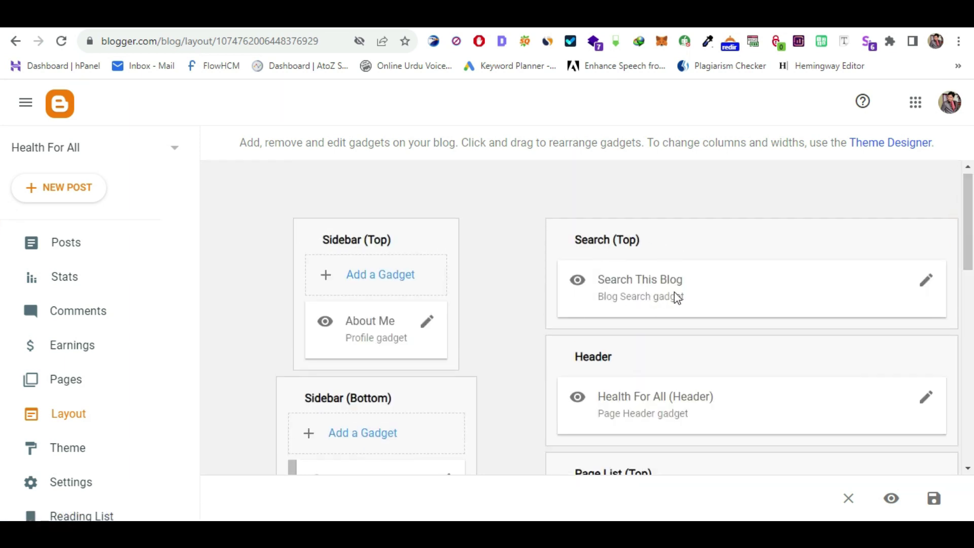
{"action": "scroll", "coordinate": [861, 285], "scroll_direction": "down", "scroll_amount": 3}
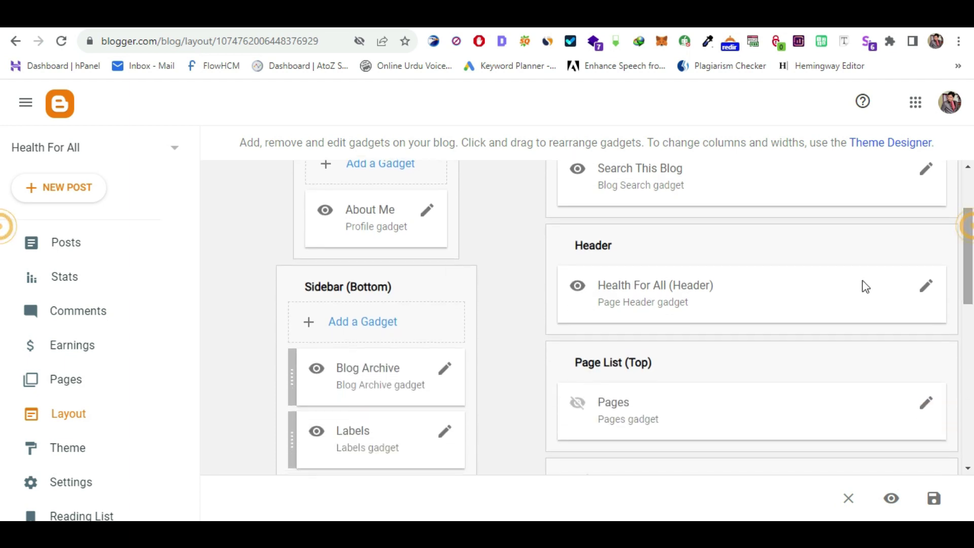
{"action": "scroll", "coordinate": [971, 293], "scroll_direction": "down", "scroll_amount": 4}
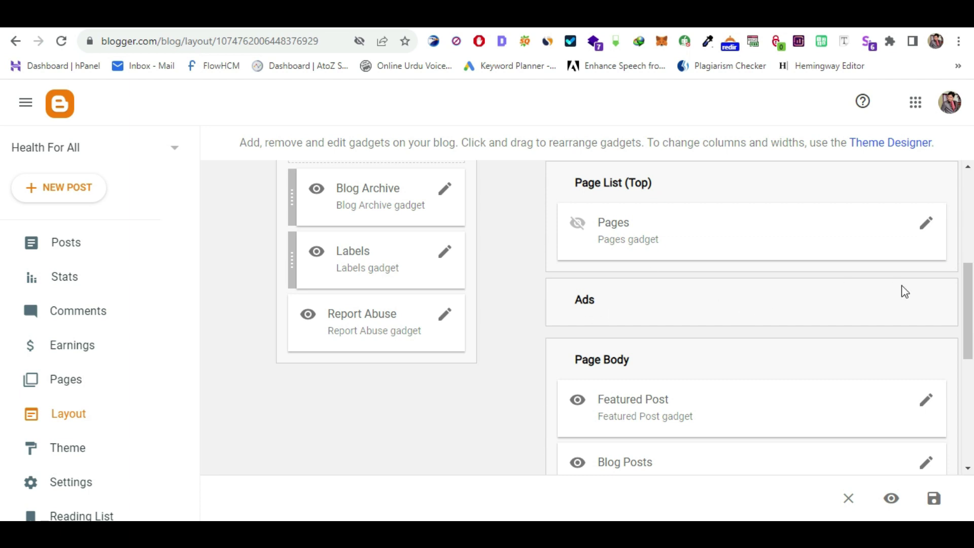
{"action": "scroll", "coordinate": [811, 290], "scroll_direction": "down", "scroll_amount": 3}
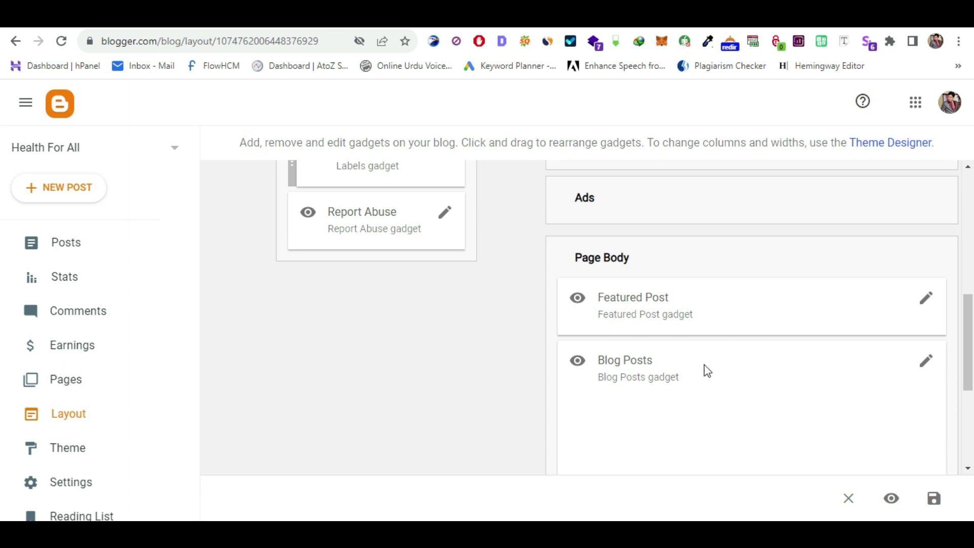
{"action": "left_click", "coordinate": [968, 284]}
{"action": "left_click_drag", "start_coordinate": [967, 275], "coordinate": [971, 464]}
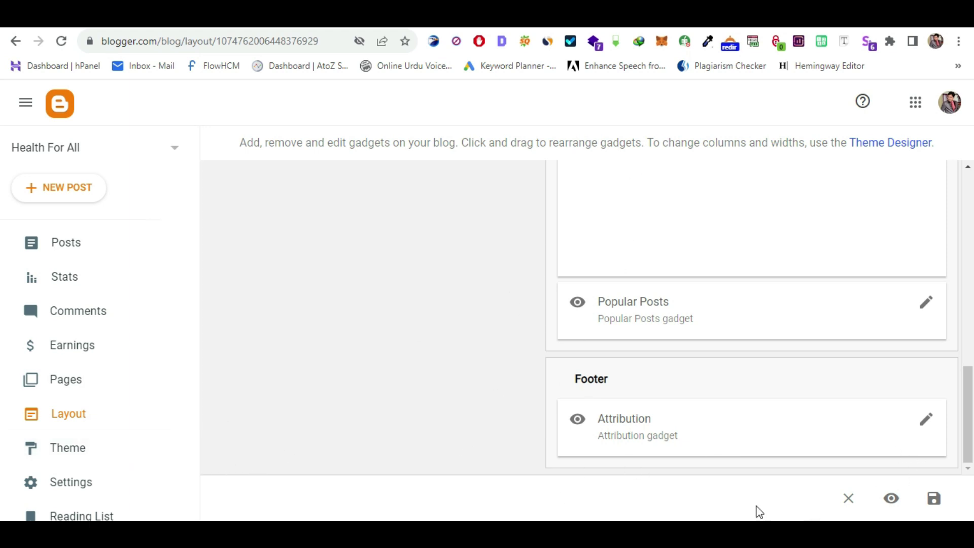
{"action": "left_click_drag", "start_coordinate": [971, 398], "coordinate": [971, 213]}
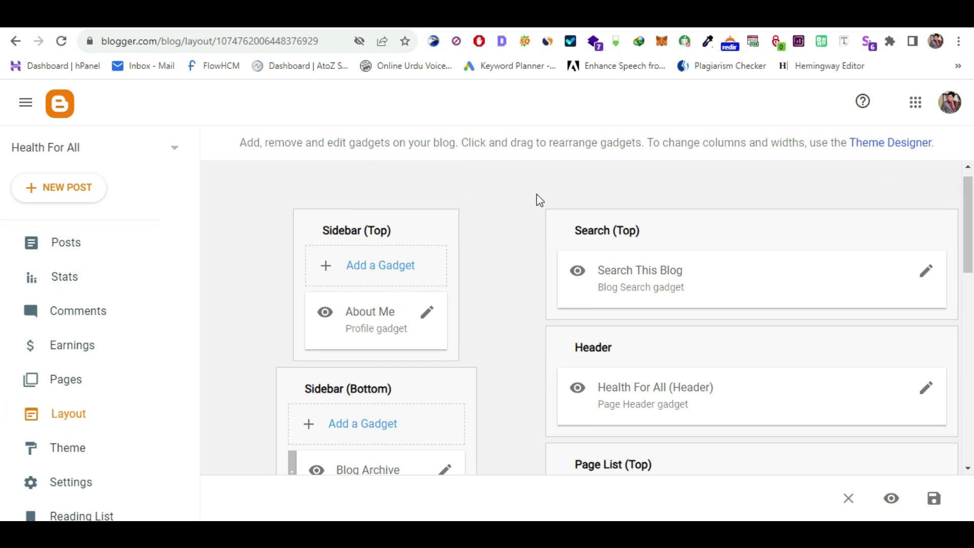
Step: Review the Layout's sidebar gadgets again alongside the header, page list, ads and page body sections
{"action": "left_click_drag", "start_coordinate": [969, 253], "coordinate": [971, 394]}
{"action": "left_click_drag", "start_coordinate": [969, 361], "coordinate": [971, 202]}
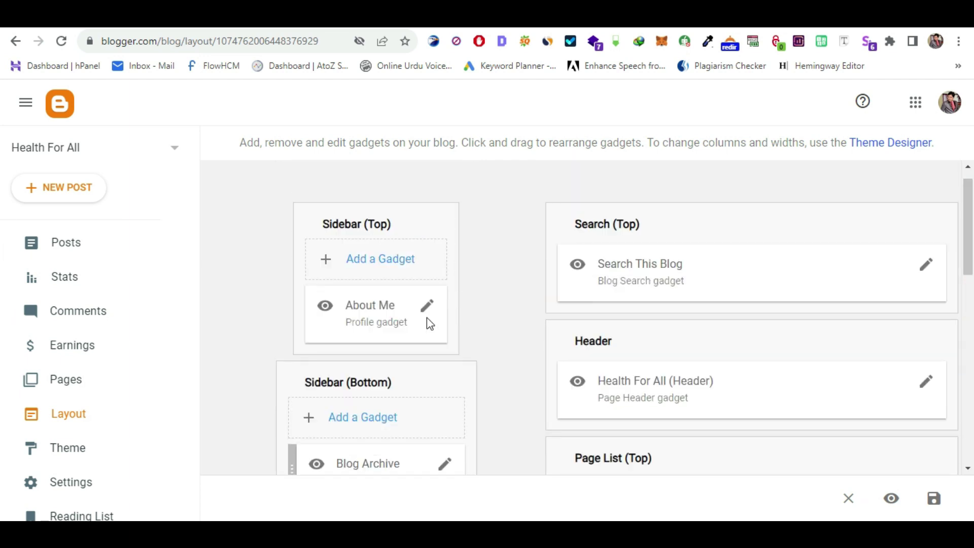
{"action": "scroll", "coordinate": [971, 248], "scroll_direction": "down", "scroll_amount": 2}
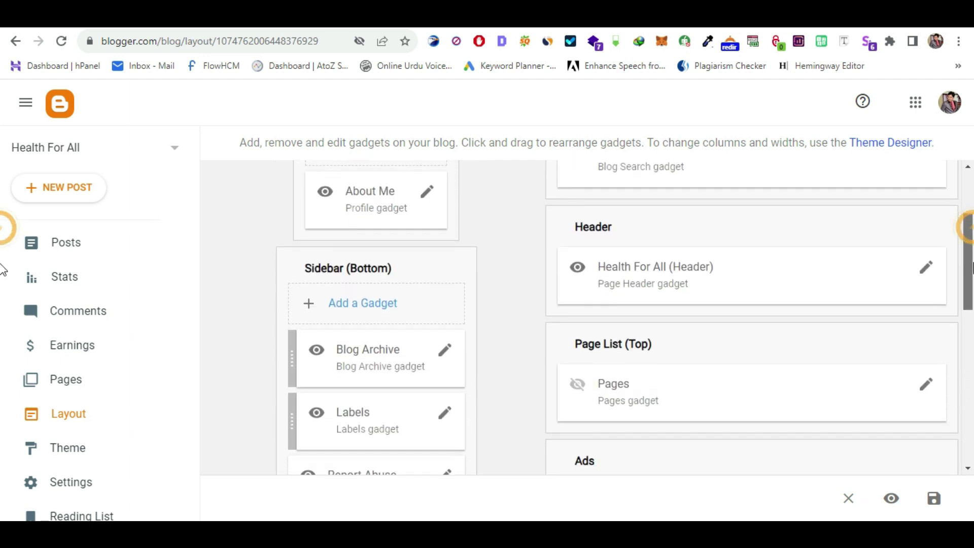
{"action": "scroll", "coordinate": [966, 226], "scroll_direction": "up", "scroll_amount": 2}
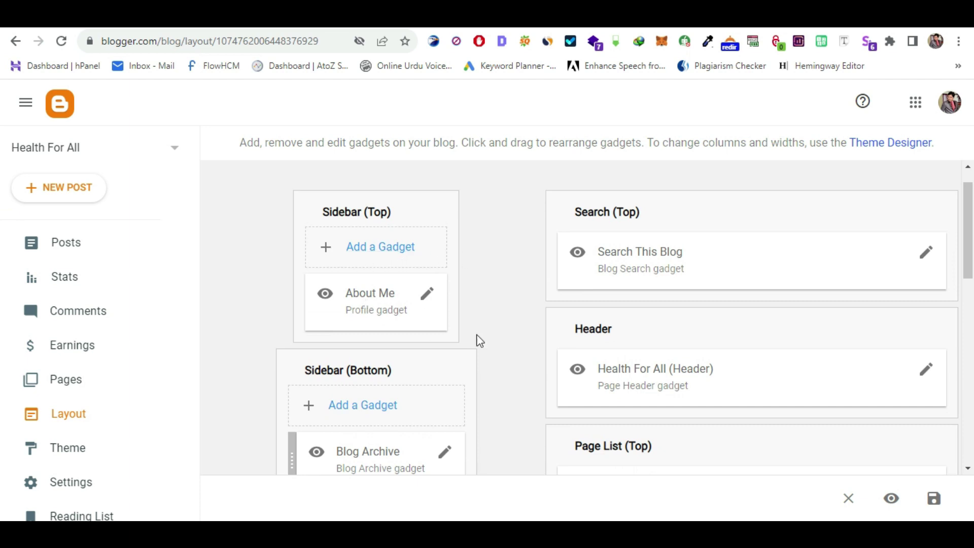
{"action": "scroll", "coordinate": [3, 231], "scroll_direction": "down", "scroll_amount": 4}
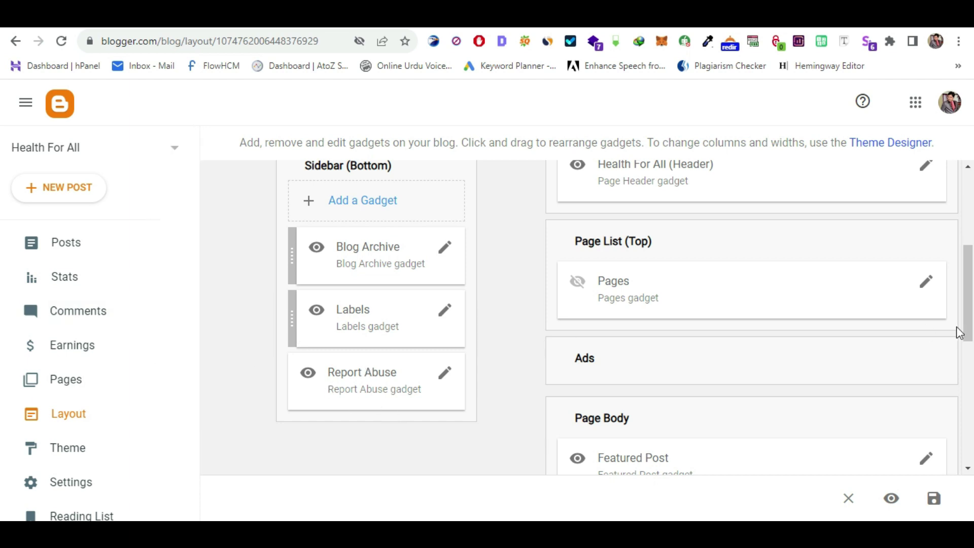
{"action": "scroll", "coordinate": [4, 274], "scroll_direction": "down", "scroll_amount": 2}
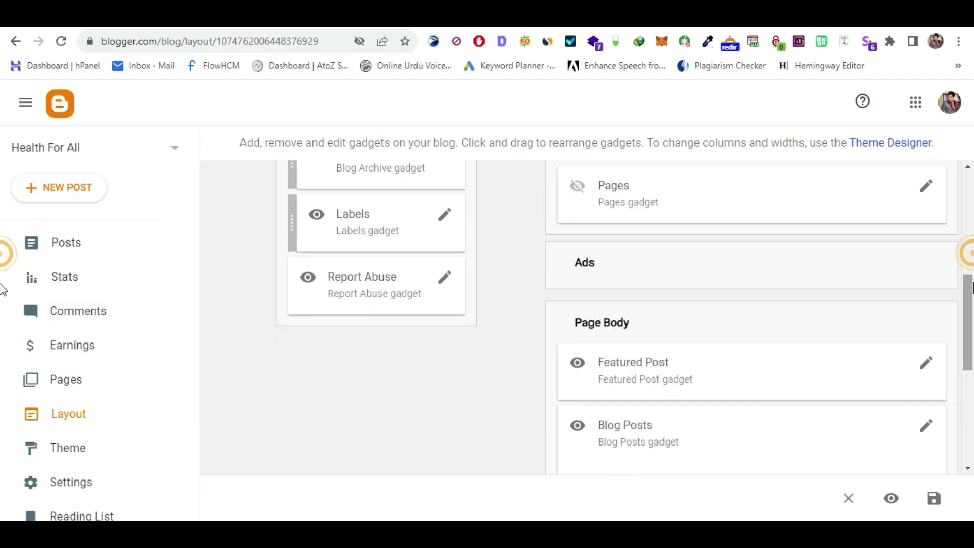
Step: Open the blog's Theme section and browse the theme gallery from Contempo down to the Travel themes
{"action": "left_click", "coordinate": [69, 450]}
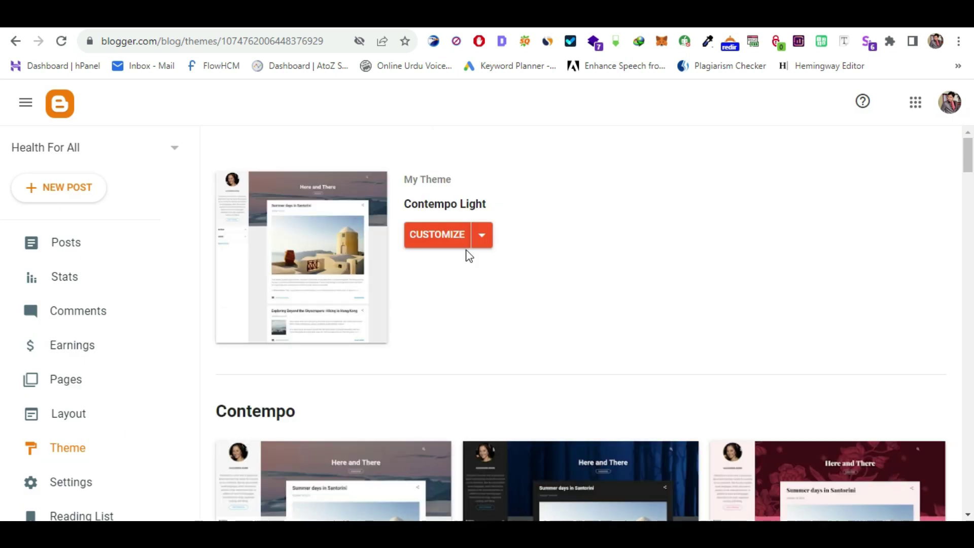
{"action": "scroll", "coordinate": [970, 155], "scroll_direction": "down", "scroll_amount": 8}
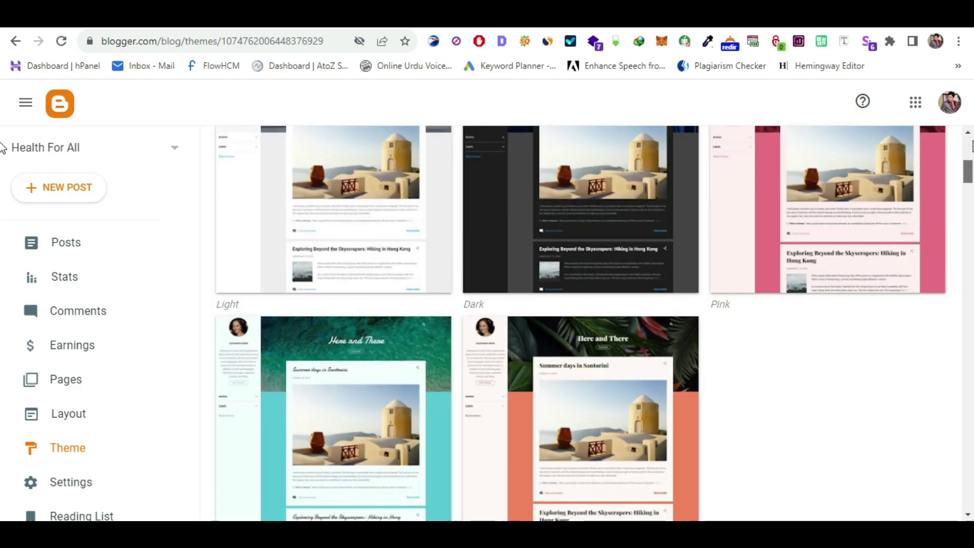
{"action": "scroll", "coordinate": [970, 147], "scroll_direction": "up", "scroll_amount": 8}
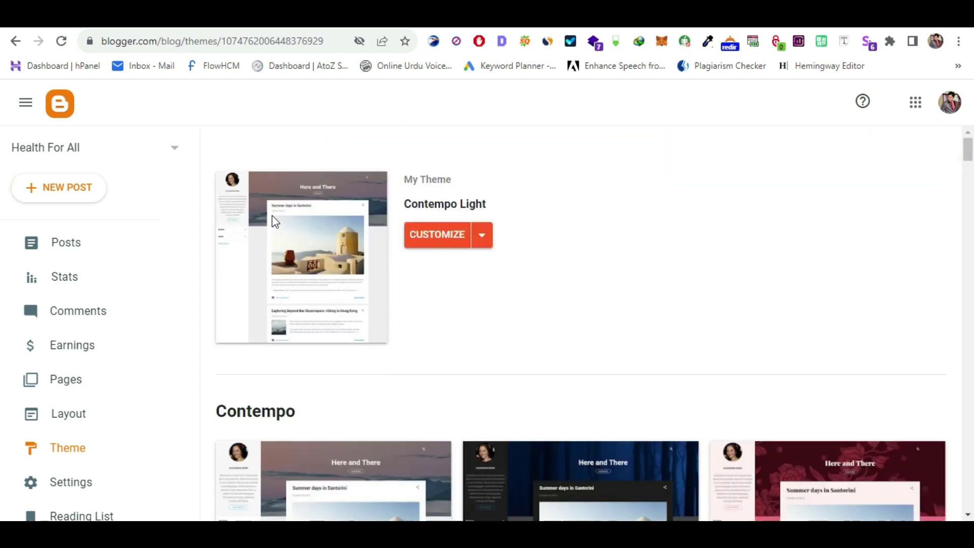
{"action": "left_click_drag", "start_coordinate": [968, 148], "coordinate": [970, 419]}
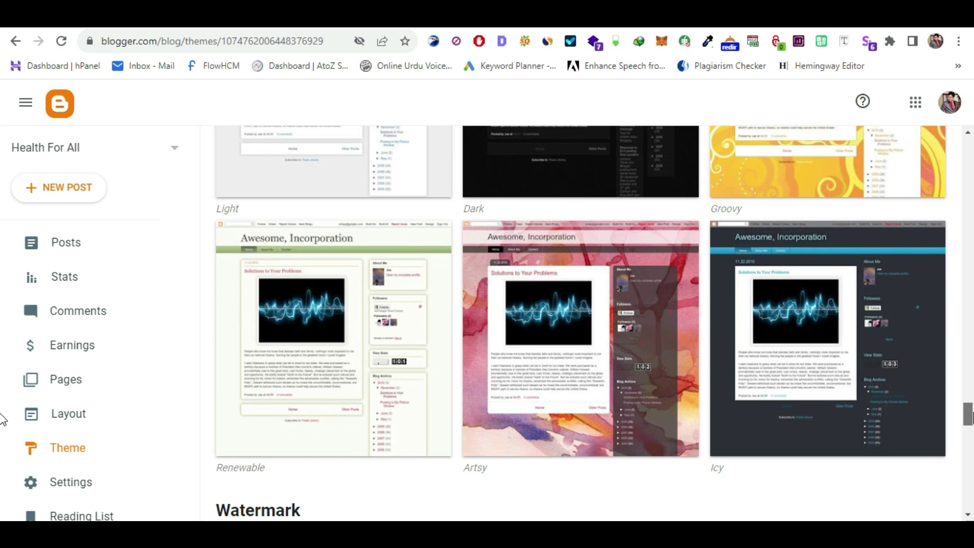
{"action": "left_click_drag", "start_coordinate": [969, 418], "coordinate": [970, 491]}
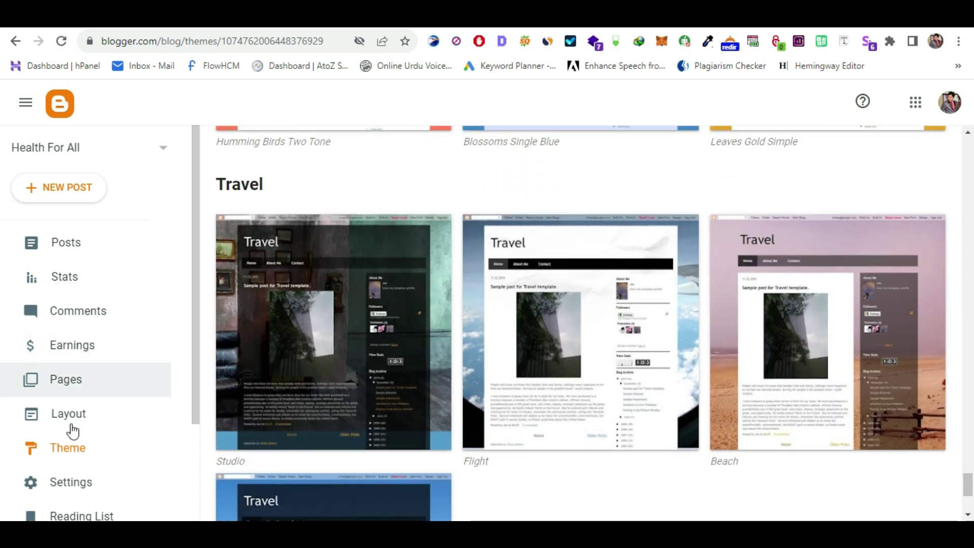
Step: Open the blog's Settings and review the Basic, Privacy, Publishing and HTTPS options
{"action": "left_click", "coordinate": [73, 492]}
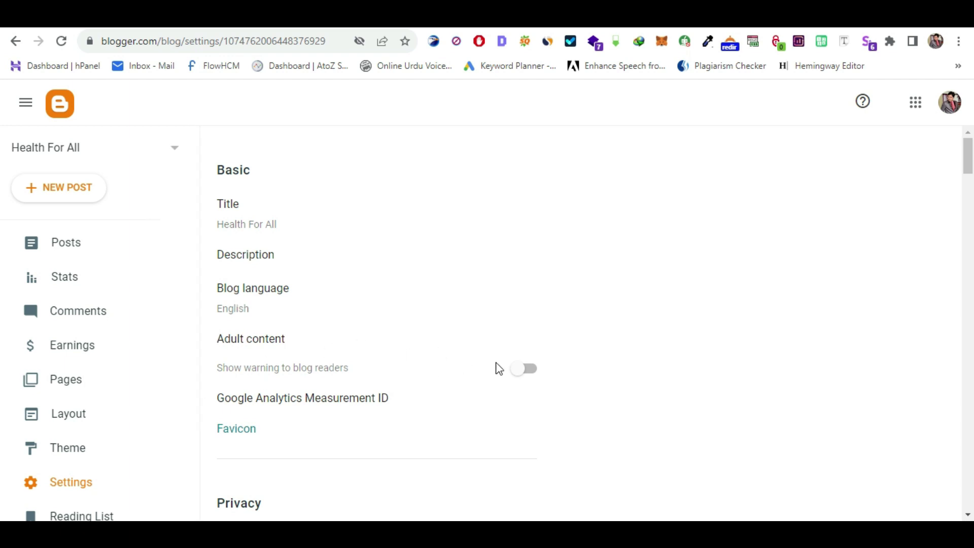
{"action": "scroll", "coordinate": [498, 369], "scroll_direction": "down", "scroll_amount": 7}
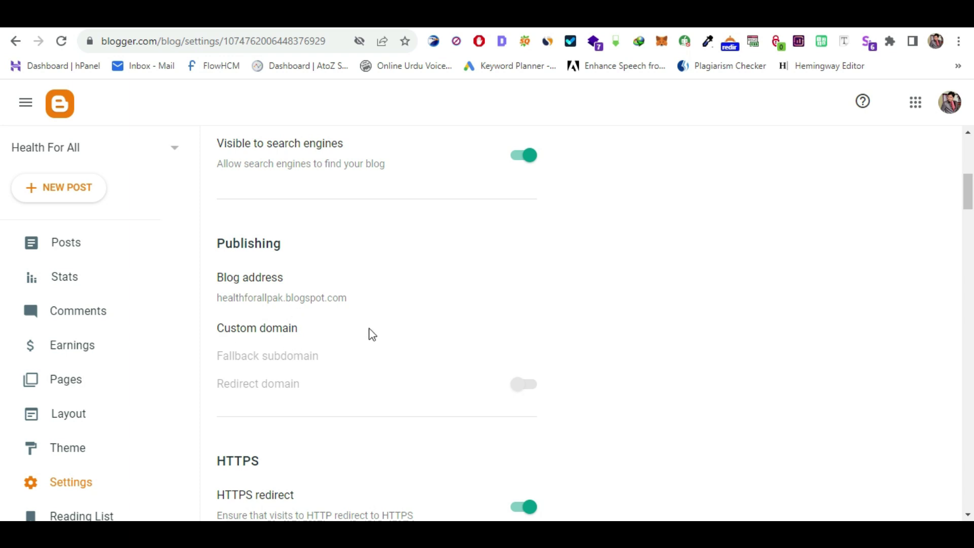
{"action": "scroll", "coordinate": [406, 342], "scroll_direction": "down", "scroll_amount": 2}
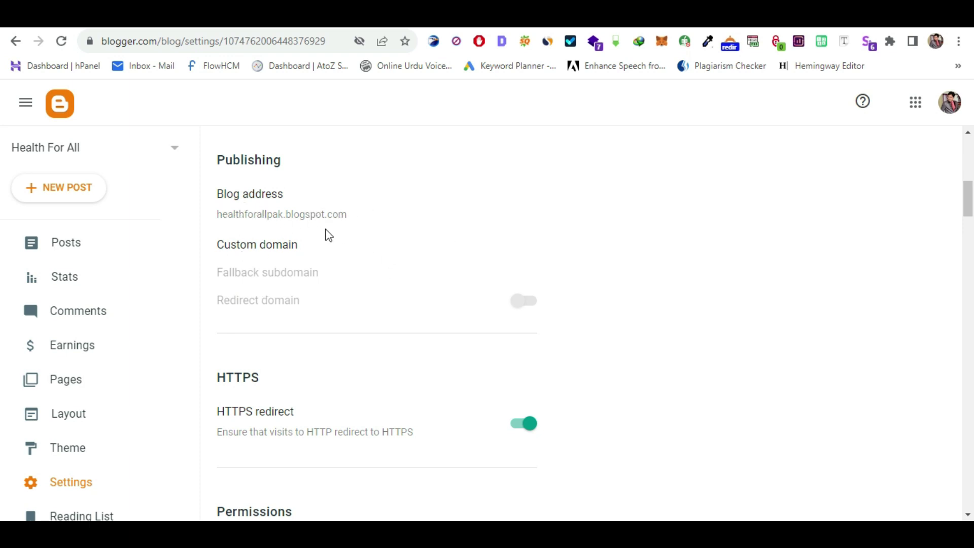
{"action": "scroll", "coordinate": [363, 243], "scroll_direction": "down", "scroll_amount": 3}
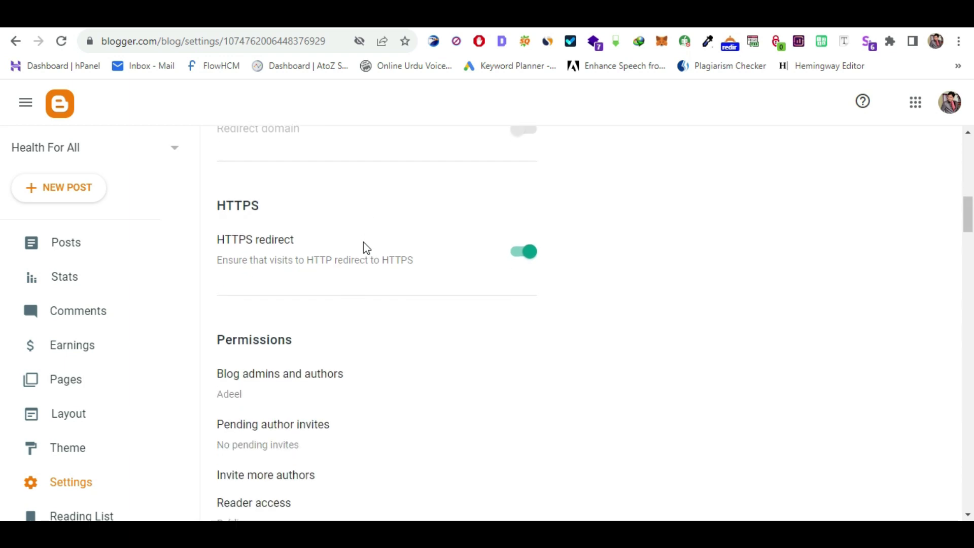
{"action": "scroll", "coordinate": [363, 243], "scroll_direction": "up", "scroll_amount": 1}
{"action": "scroll", "coordinate": [363, 243], "scroll_direction": "down", "scroll_amount": 2}
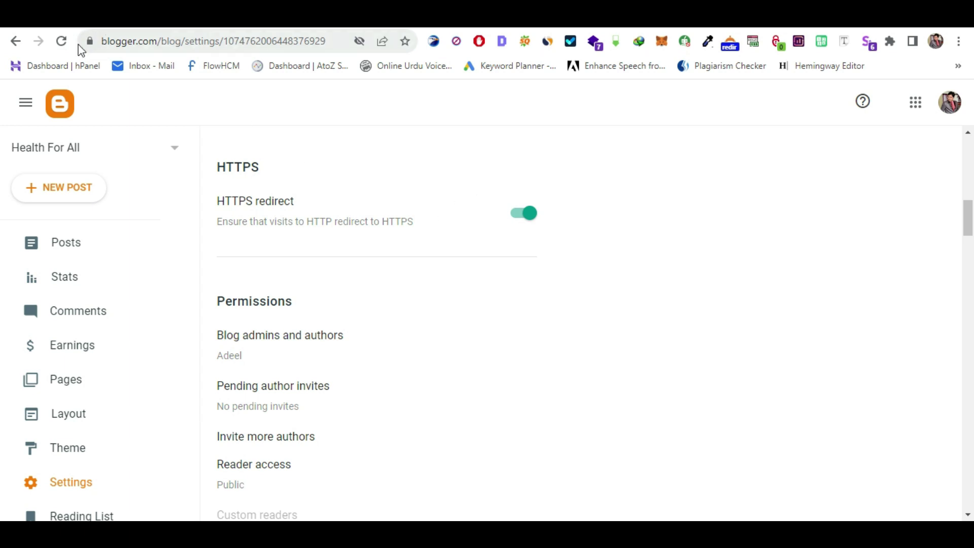
Step: Review the Permissions settings, opening the pending author invites and closing them without saving, down to the reader access options
{"action": "scroll", "coordinate": [325, 202], "scroll_direction": "down", "scroll_amount": 2}
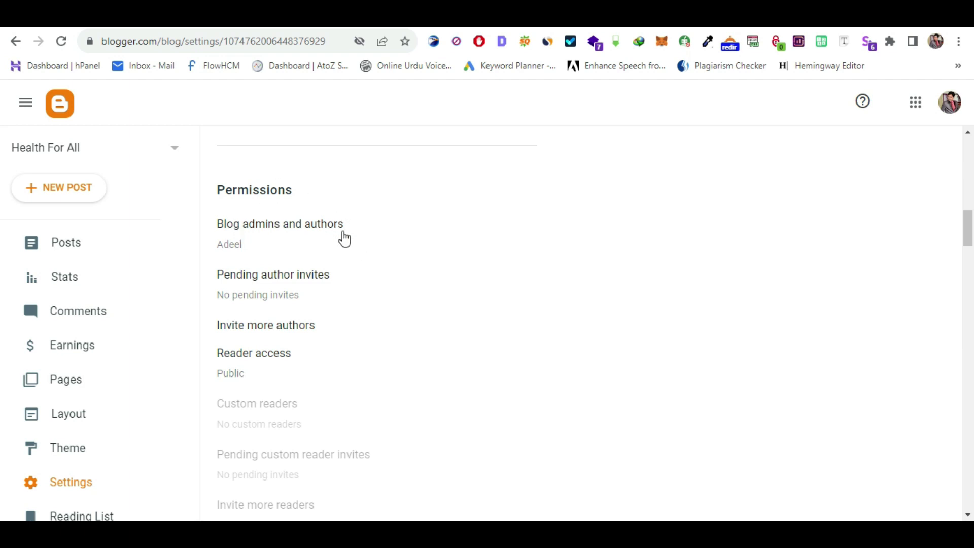
{"action": "double_click", "coordinate": [412, 287]}
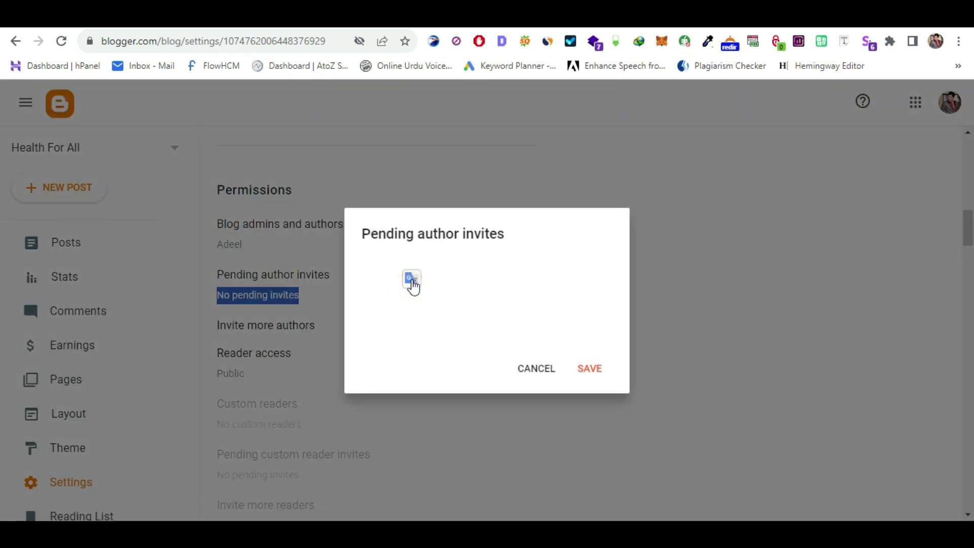
{"action": "left_click", "coordinate": [533, 366]}
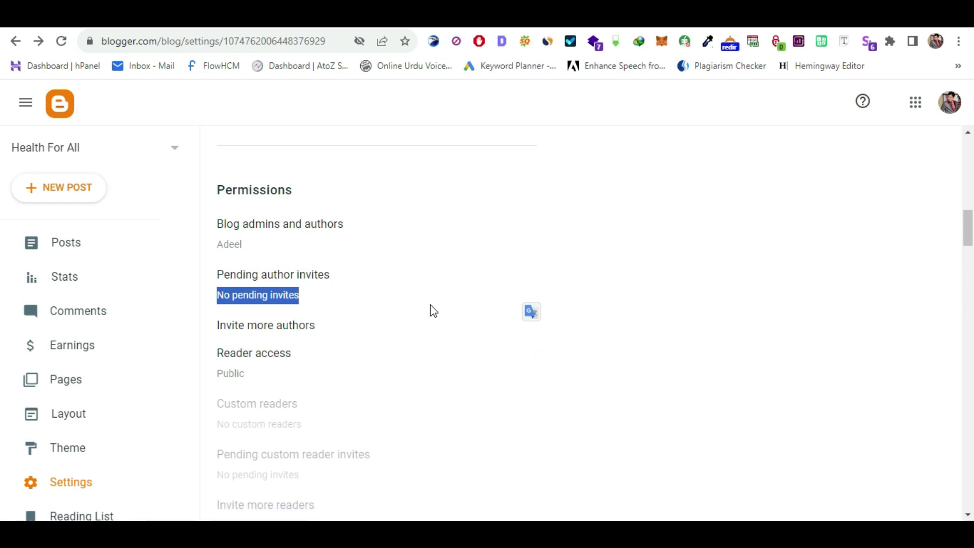
{"action": "scroll", "coordinate": [432, 310], "scroll_direction": "down", "scroll_amount": 3}
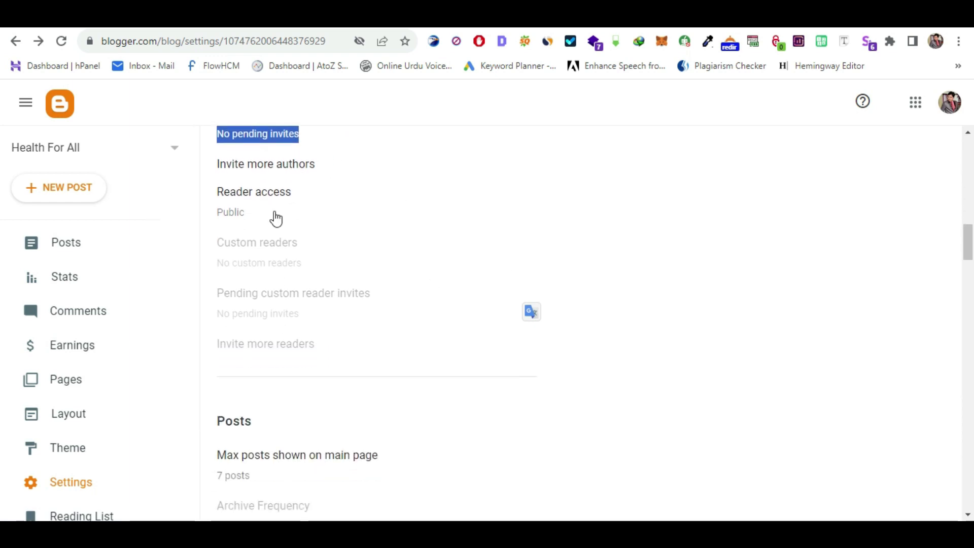
{"action": "scroll", "coordinate": [404, 245], "scroll_direction": "down", "scroll_amount": 4}
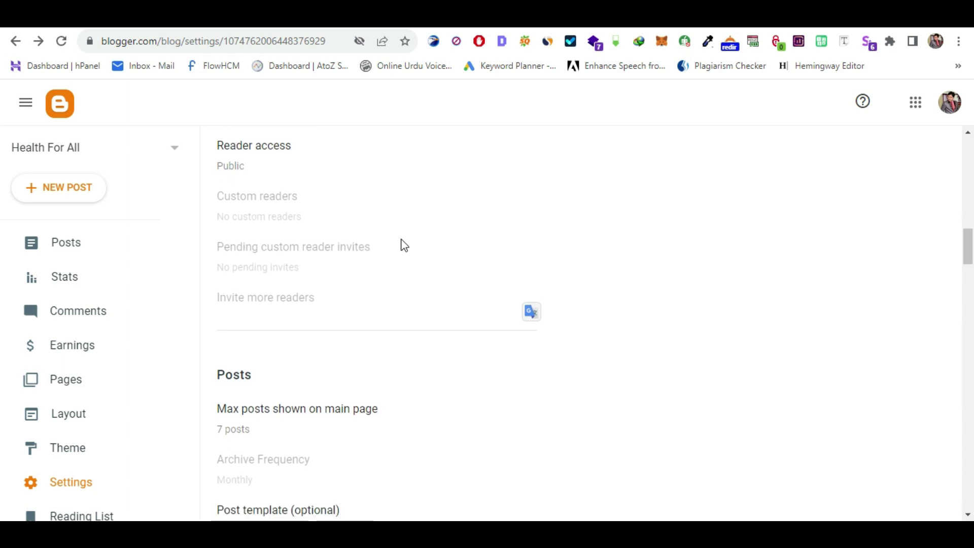
Step: Examine the Posts, Comments and Email settings down to the start of the Formatting section
{"action": "scroll", "coordinate": [405, 245], "scroll_direction": "down", "scroll_amount": 1}
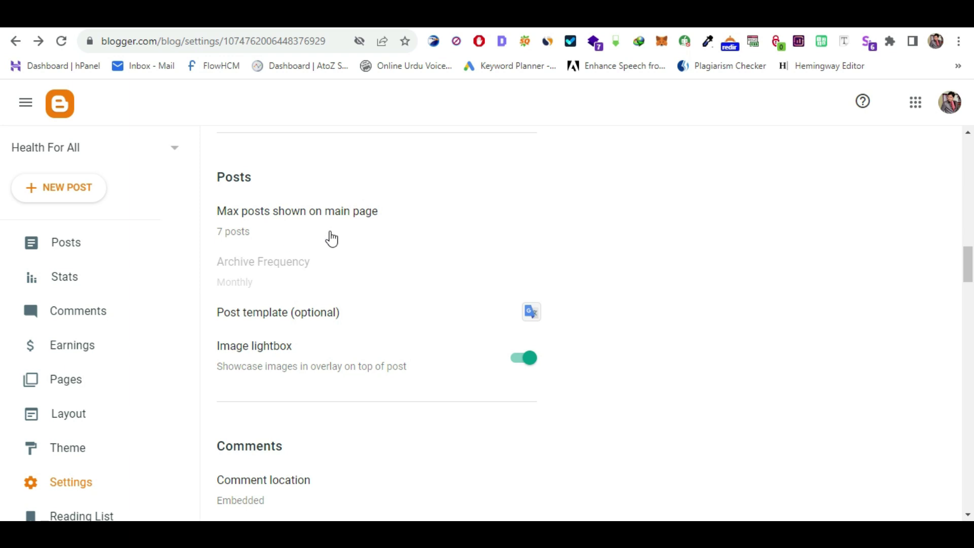
{"action": "scroll", "coordinate": [332, 239], "scroll_direction": "down", "scroll_amount": 5}
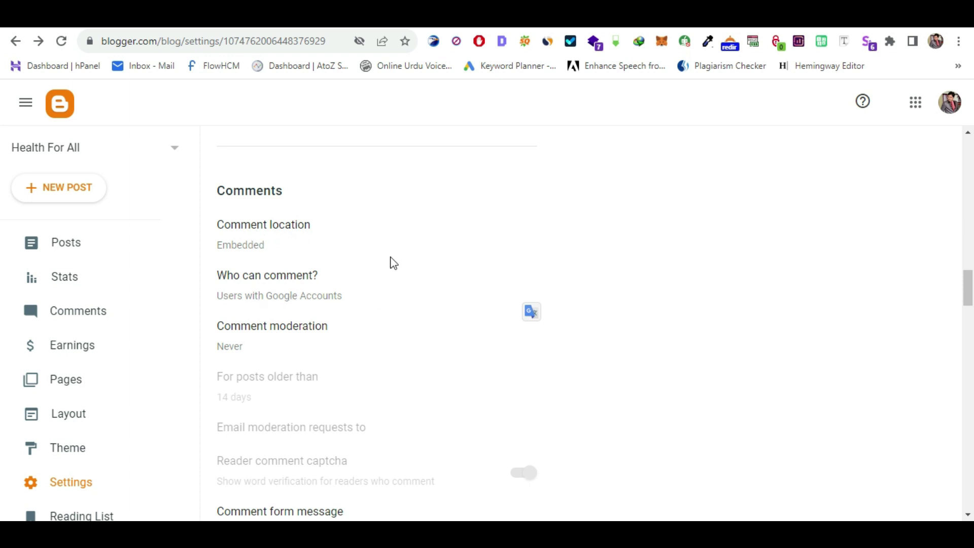
{"action": "scroll", "coordinate": [393, 262], "scroll_direction": "down", "scroll_amount": 5}
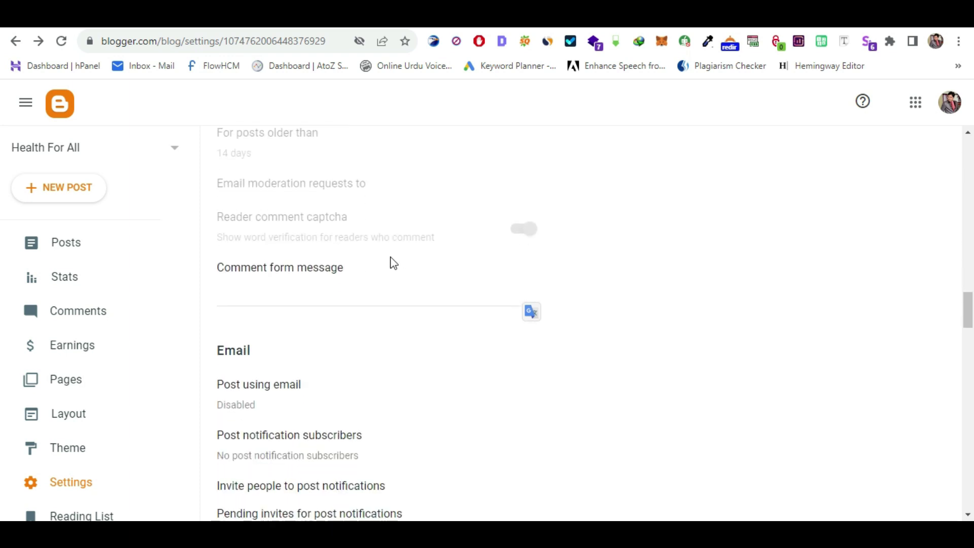
{"action": "scroll", "coordinate": [395, 263], "scroll_direction": "up", "scroll_amount": 10}
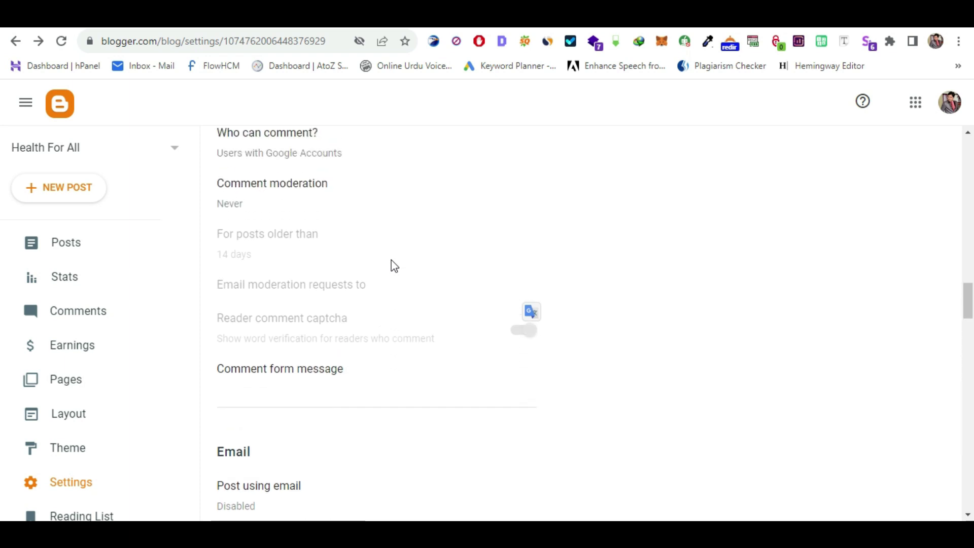
{"action": "scroll", "coordinate": [413, 222], "scroll_direction": "down", "scroll_amount": 8}
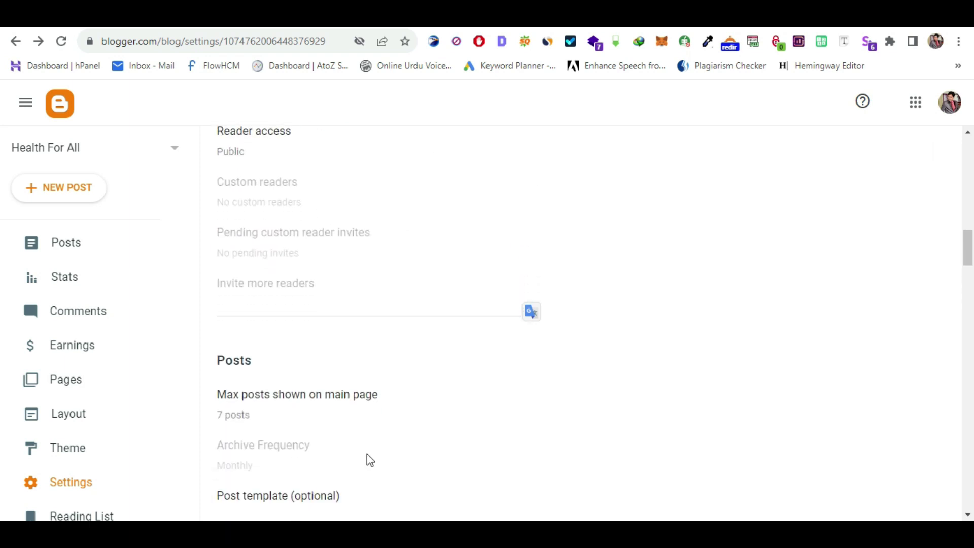
{"action": "scroll", "coordinate": [398, 460], "scroll_direction": "down", "scroll_amount": 10}
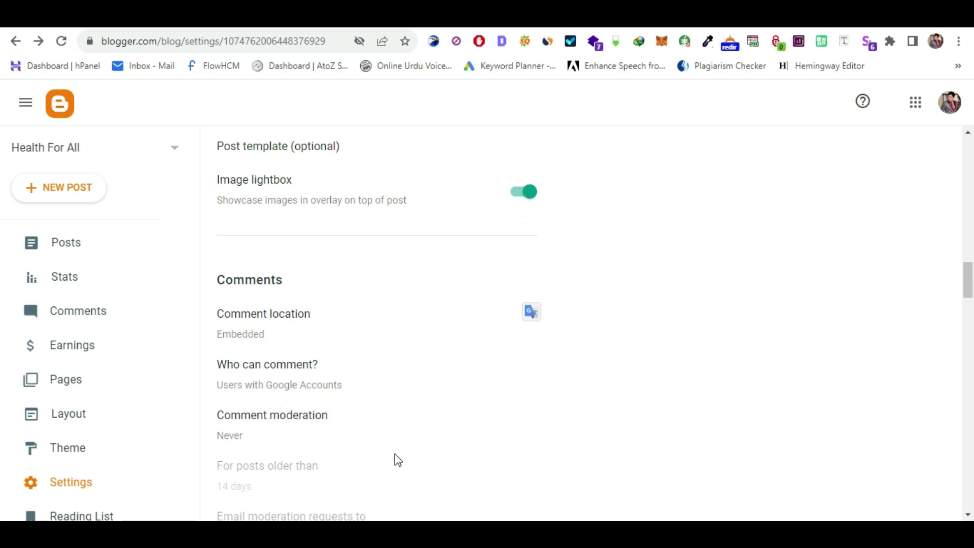
{"action": "scroll", "coordinate": [398, 460], "scroll_direction": "down", "scroll_amount": 6}
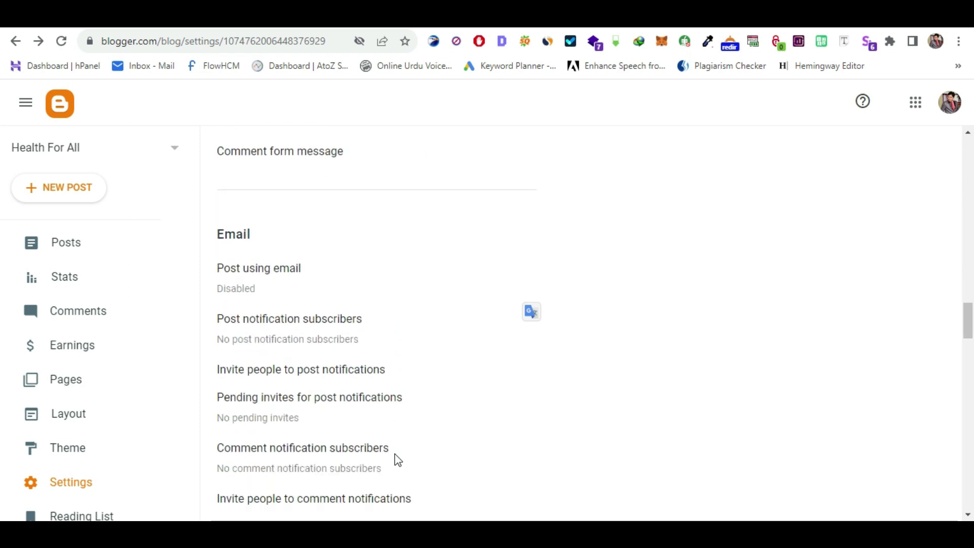
{"action": "scroll", "coordinate": [398, 460], "scroll_direction": "down", "scroll_amount": 5}
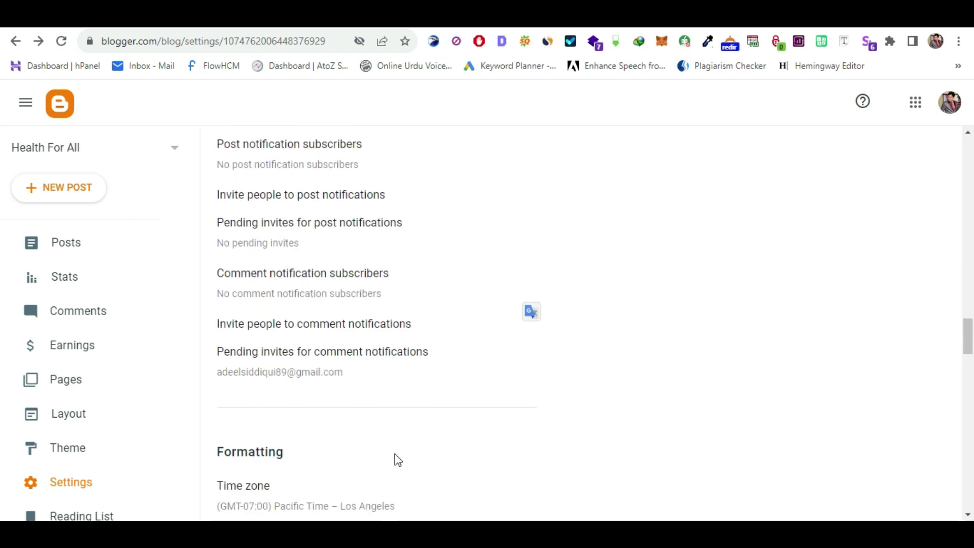
Step: Examine the Formatting, Meta tags, Errors and redirects, and Crawlers and indexing settings of the blog
{"action": "scroll", "coordinate": [397, 459], "scroll_direction": "down", "scroll_amount": 6}
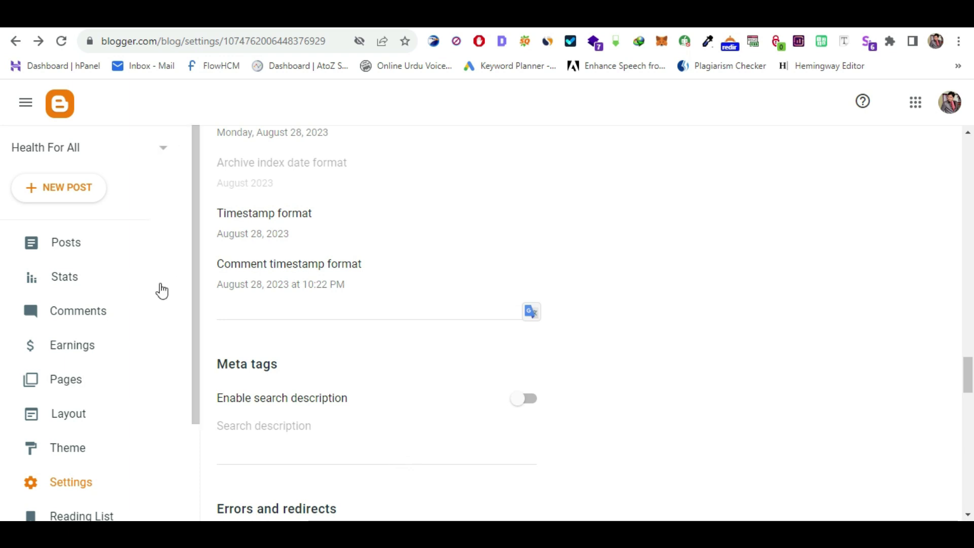
{"action": "scroll", "coordinate": [330, 380], "scroll_direction": "down", "scroll_amount": 5}
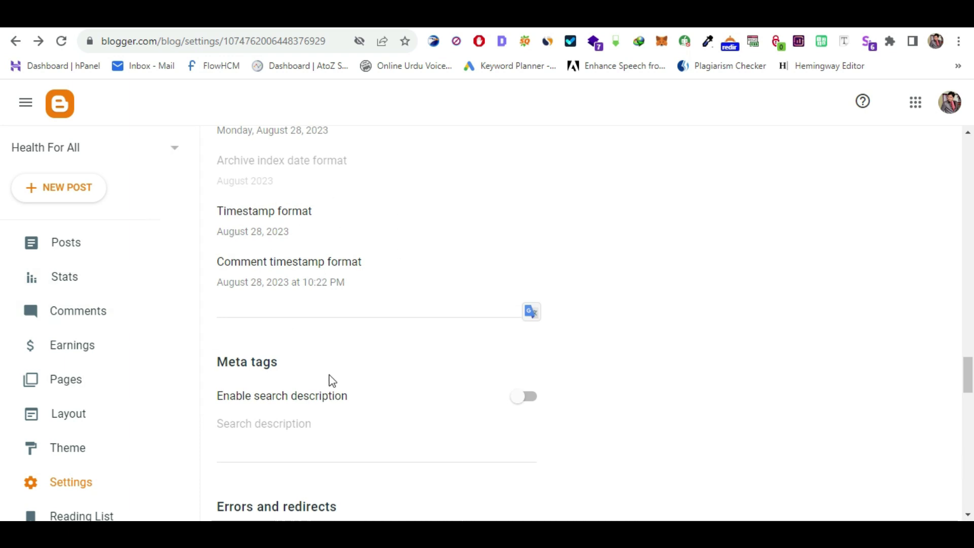
{"action": "scroll", "coordinate": [330, 380], "scroll_direction": "down", "scroll_amount": 1}
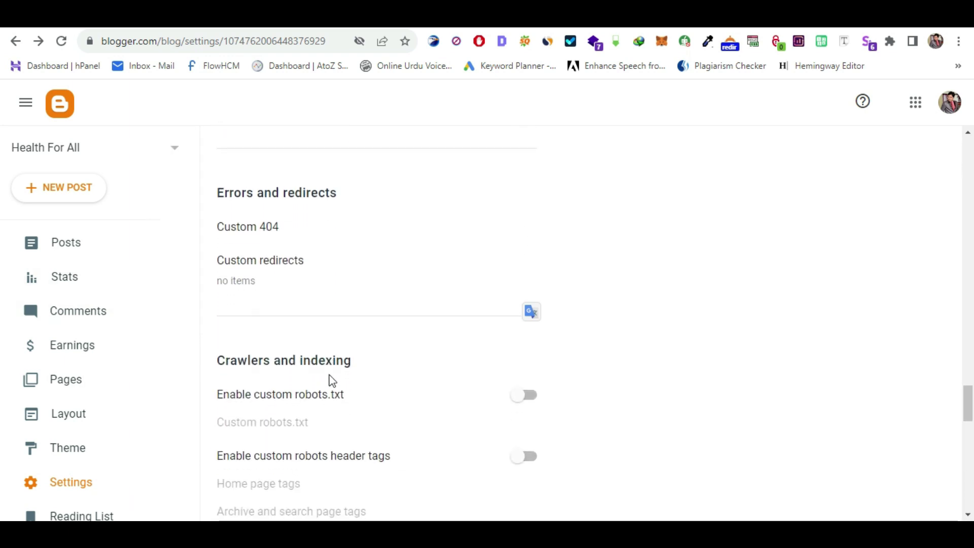
{"action": "scroll", "coordinate": [331, 378], "scroll_direction": "down", "scroll_amount": 2}
{"action": "scroll", "coordinate": [332, 377], "scroll_direction": "down", "scroll_amount": 2}
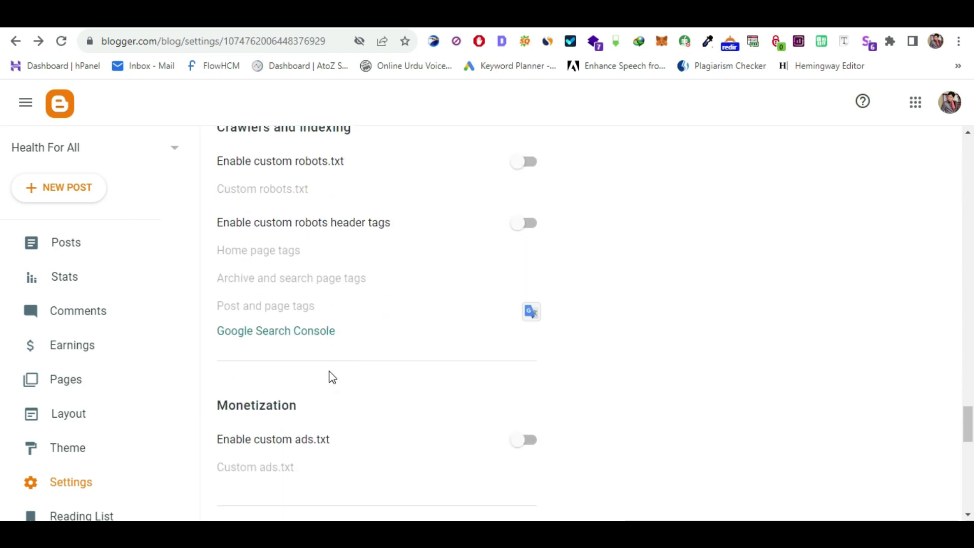
Step: Review the Monetization, Manage Blog, Site feed and General settings through the end of the settings page
{"action": "scroll", "coordinate": [330, 378], "scroll_direction": "down", "scroll_amount": 2}
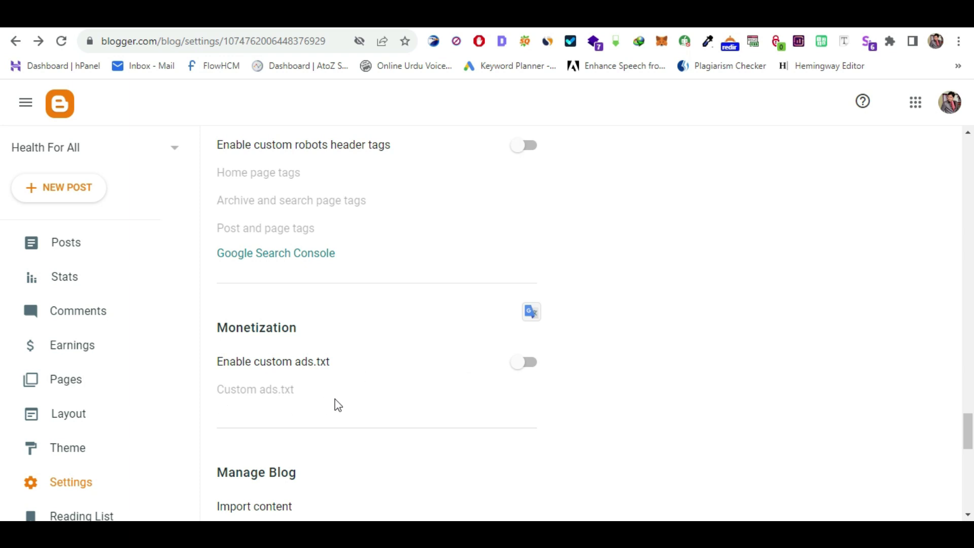
{"action": "scroll", "coordinate": [336, 404], "scroll_direction": "down", "scroll_amount": 7}
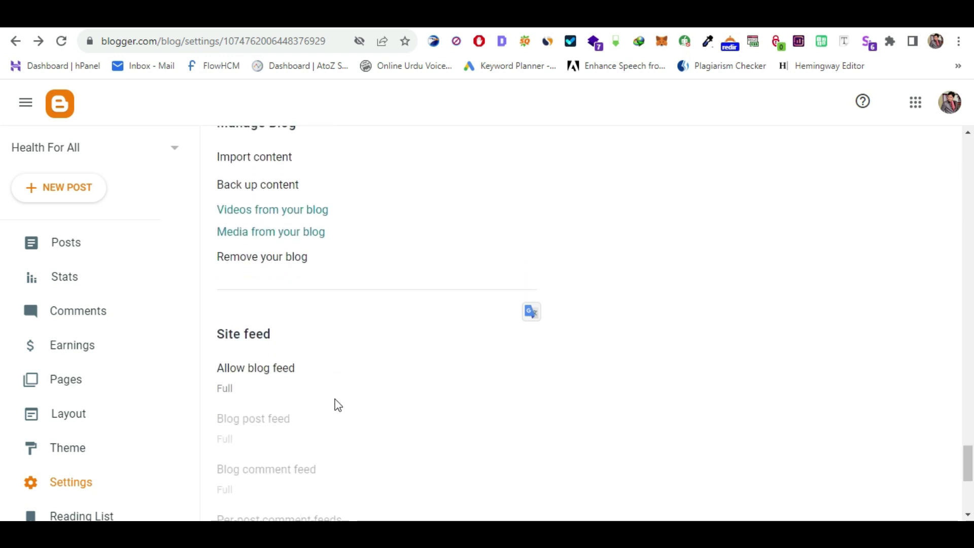
{"action": "scroll", "coordinate": [338, 405], "scroll_direction": "down", "scroll_amount": 5}
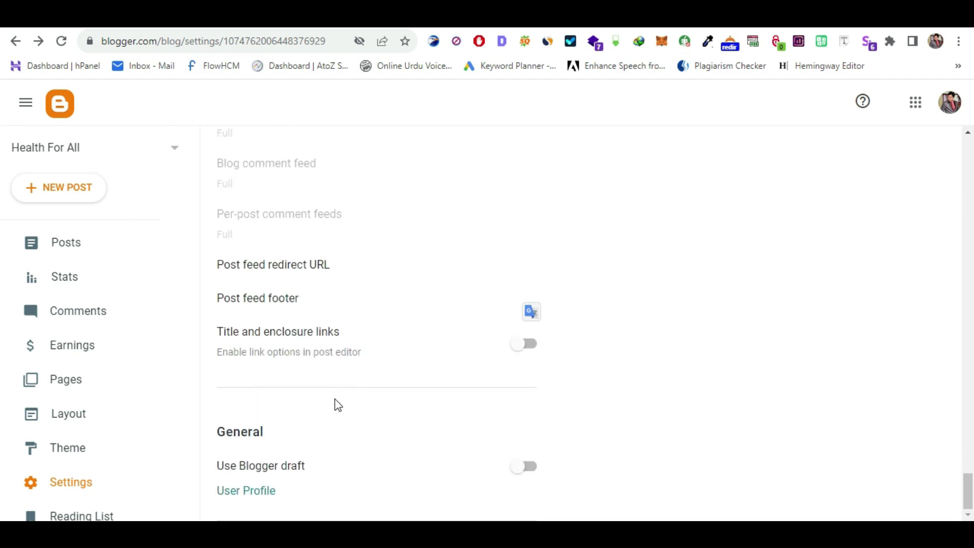
{"action": "scroll", "coordinate": [59, 474], "scroll_direction": "down", "scroll_amount": 3}
Step: Open the Reading List and browse the Blogger Buzz posts, returning to the newest entries
{"action": "left_click", "coordinate": [57, 389]}
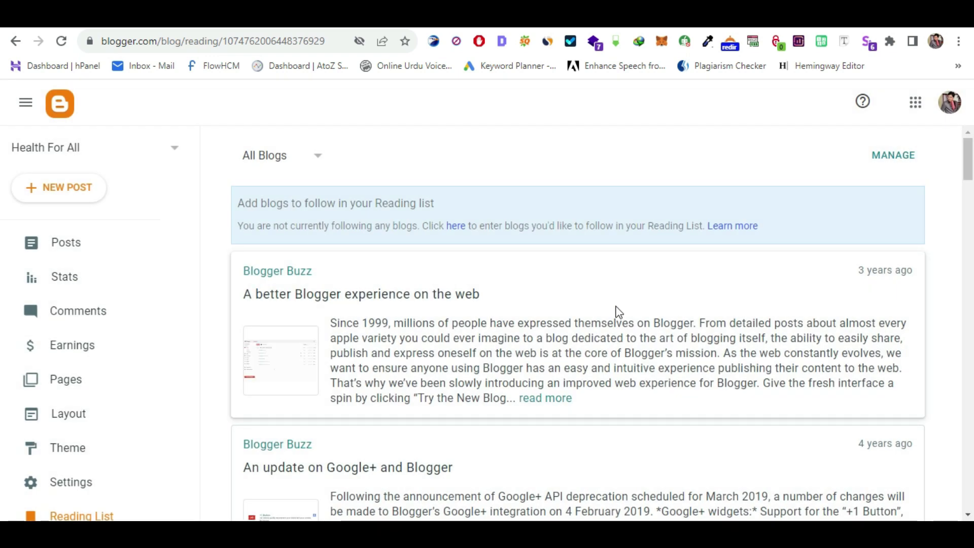
{"action": "scroll", "coordinate": [619, 312], "scroll_direction": "down", "scroll_amount": 12}
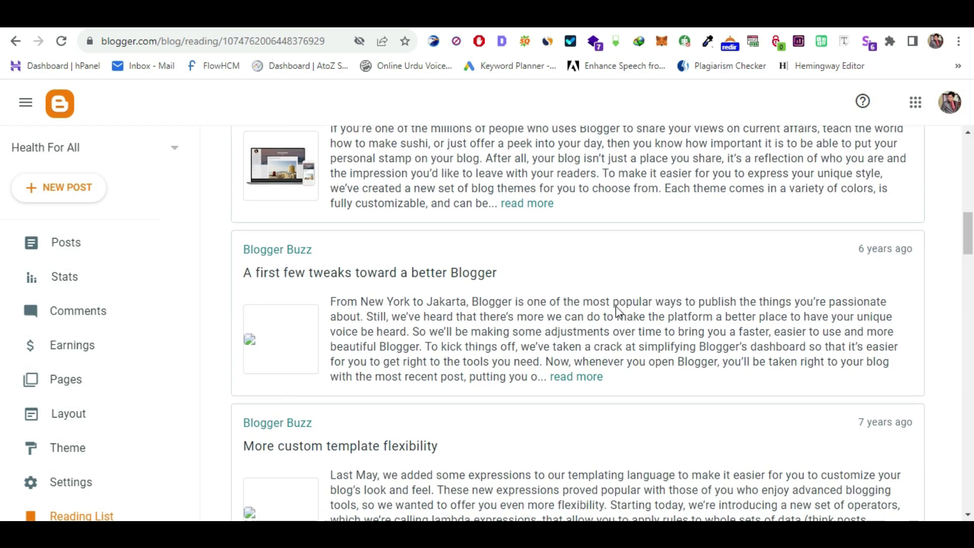
{"action": "scroll", "coordinate": [616, 310], "scroll_direction": "down", "scroll_amount": 7}
{"action": "scroll", "coordinate": [617, 311], "scroll_direction": "up", "scroll_amount": 15}
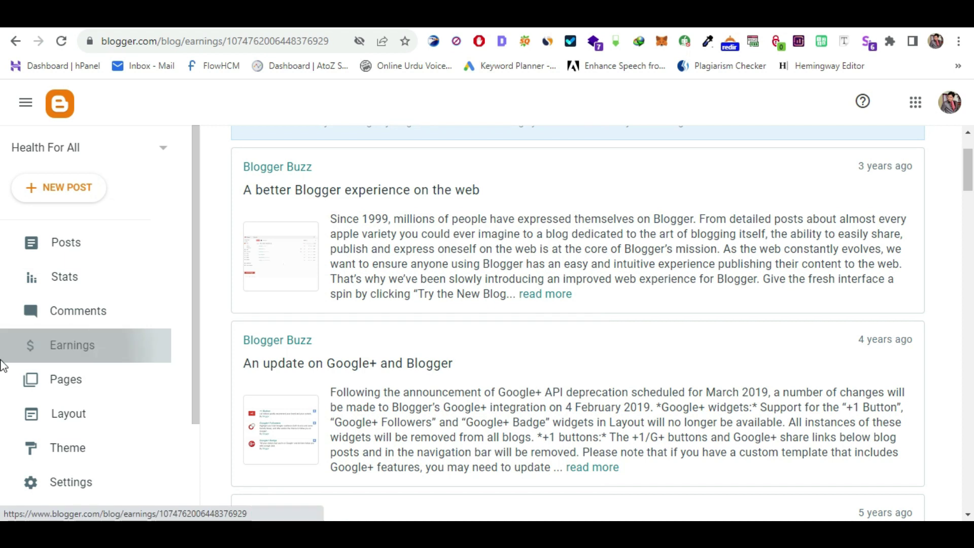
Step: Open the blog's Earnings section and review the AdSense connection option and frequently asked questions
{"action": "left_click", "coordinate": [7, 350]}
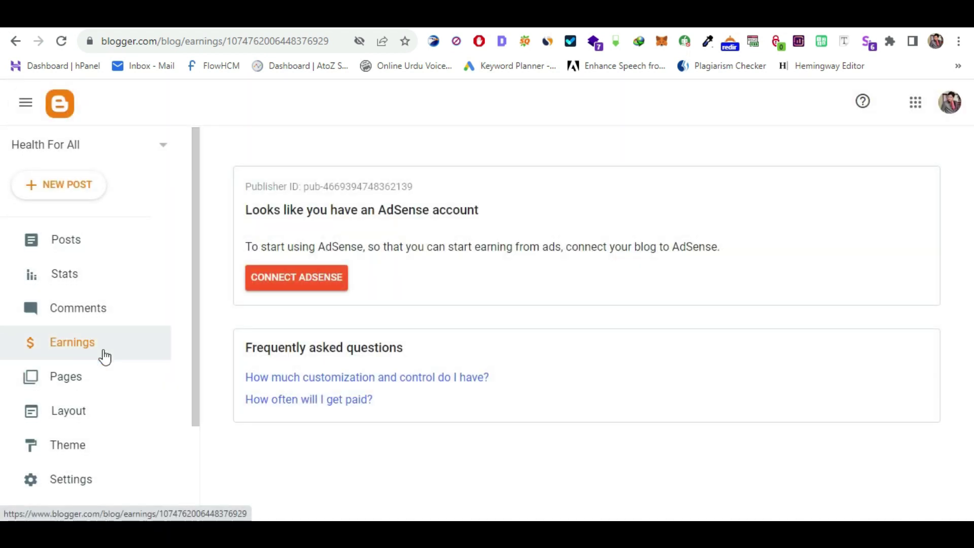
{"action": "scroll", "coordinate": [102, 355], "scroll_direction": "down", "scroll_amount": 2}
{"action": "scroll", "coordinate": [104, 355], "scroll_direction": "up", "scroll_amount": 2}
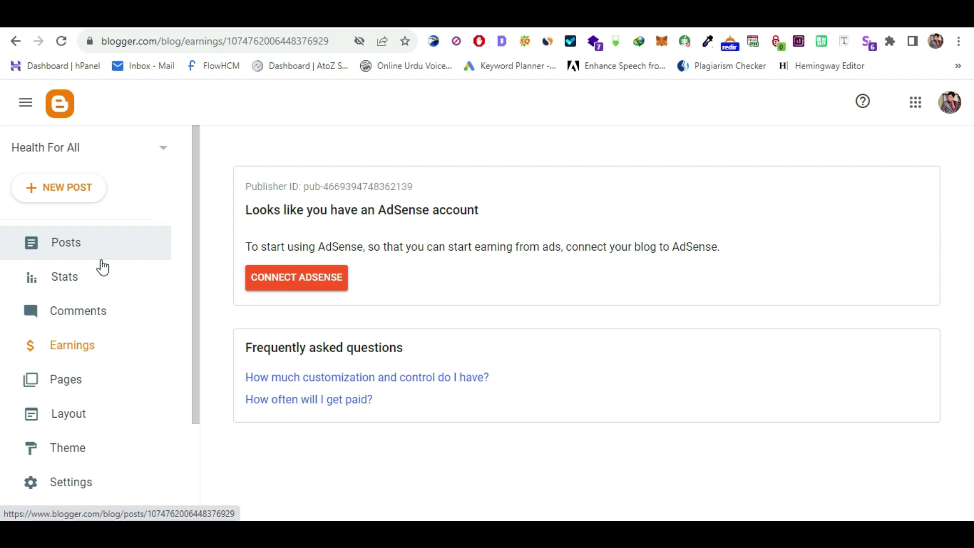
Step: Open the blog's Stats section to examine its view statistics
{"action": "left_click", "coordinate": [74, 276]}
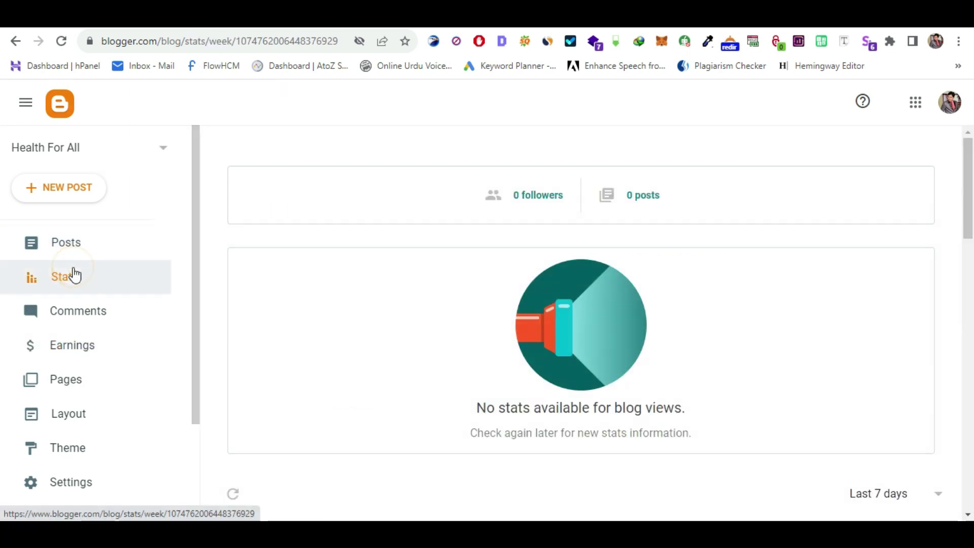